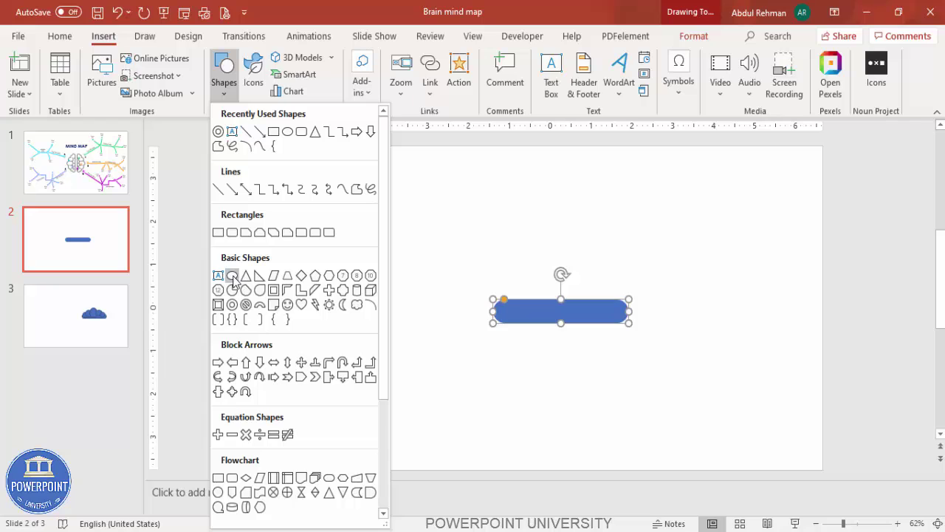
Draw two blue ovals over the left end of the bar, one taller.
{"action": "left_click", "coordinate": [233, 277]}
{"action": "left_click_drag", "start_coordinate": [494, 283], "coordinate": [558, 270]}
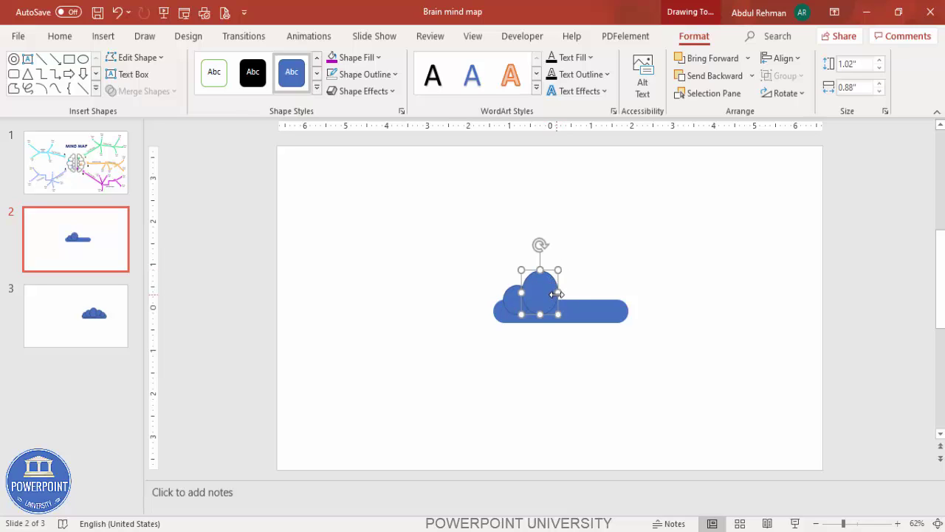
{"action": "mouse_move", "coordinate": [559, 295]}
{"action": "left_mouse_down"}
{"action": "mouse_move", "coordinate": [582, 310]}
{"action": "mouse_move", "coordinate": [565, 293]}
{"action": "mouse_move", "coordinate": [593, 291]}
{"action": "mouse_move", "coordinate": [577, 294]}
{"action": "left_mouse_up"}
Copy the small oval to the bar's right end and select all the cloud shapes.
{"action": "left_click", "coordinate": [527, 293]}
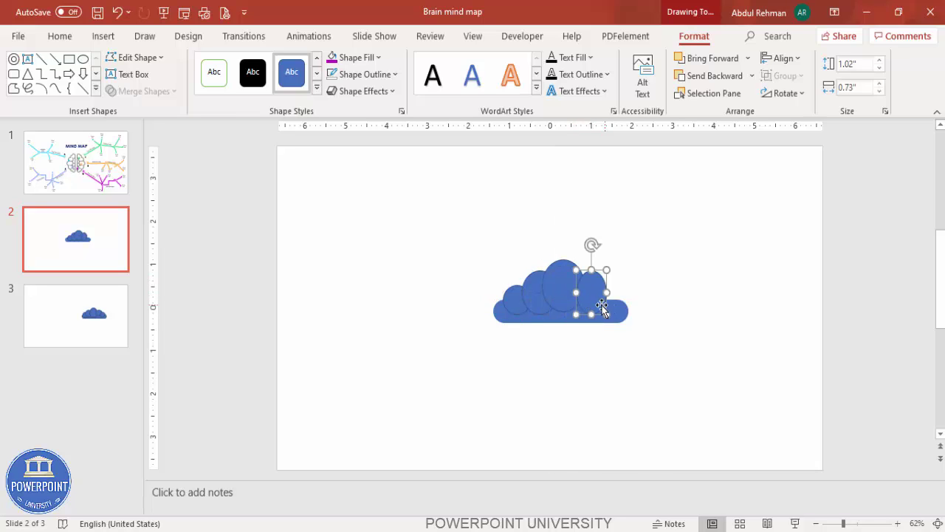
{"action": "left_click", "coordinate": [514, 294]}
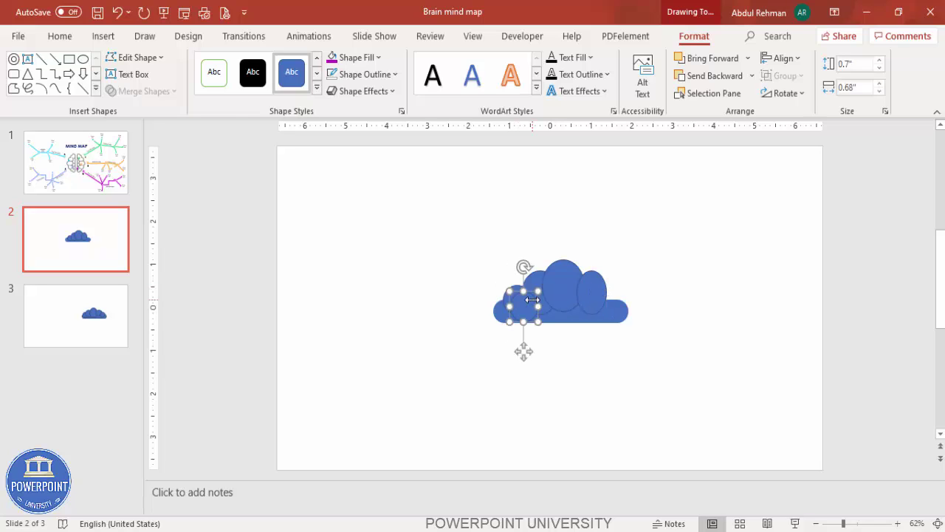
{"action": "left_click_drag", "start_coordinate": [523, 303], "coordinate": [600, 300]}
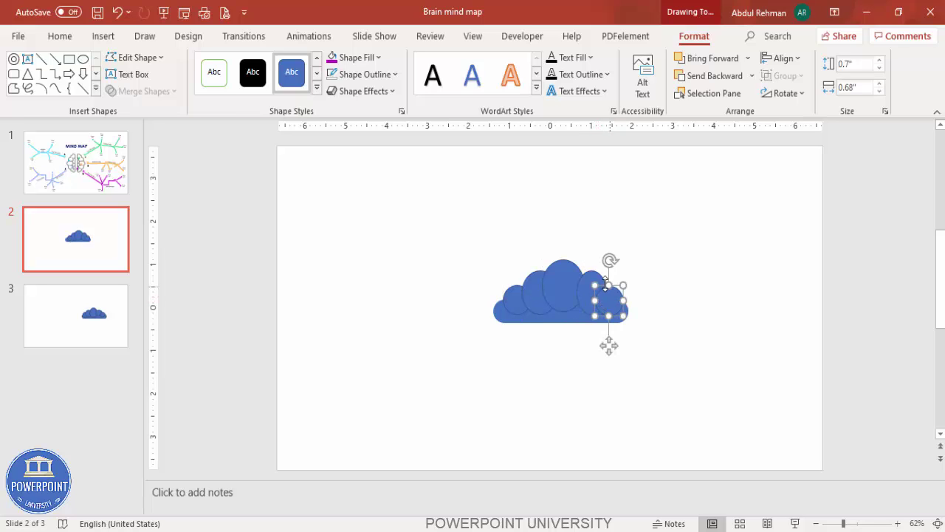
{"action": "left_click", "coordinate": [472, 231]}
{"action": "left_click_drag", "start_coordinate": [390, 235], "coordinate": [670, 371]}
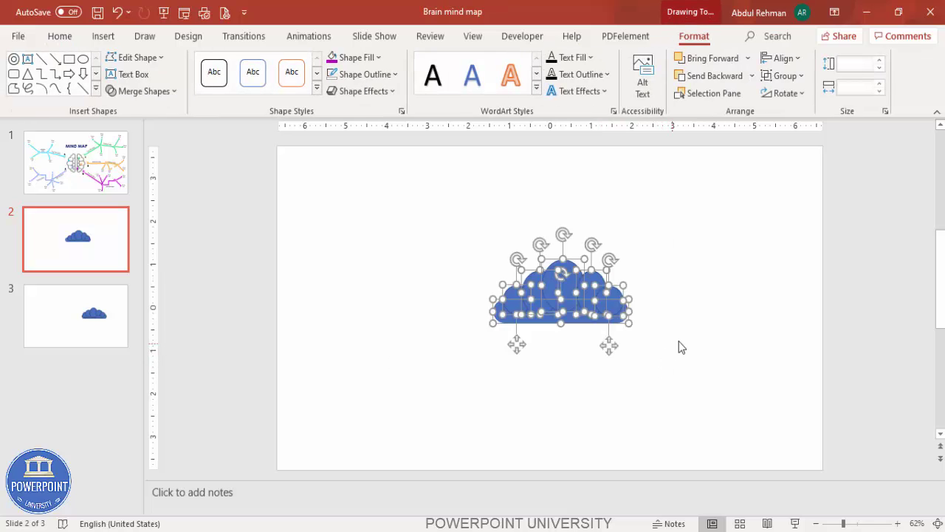
Select every shape and unite the bar and ovals with Merge Shapes > Union.
{"action": "left_click", "coordinate": [677, 345]}
{"action": "key", "text": "ctrl+a"}
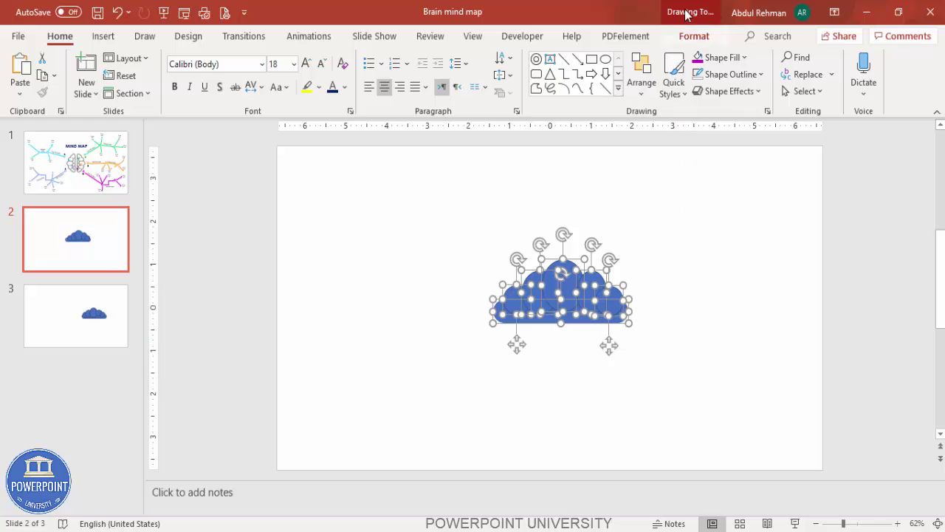
{"action": "left_click", "coordinate": [705, 36]}
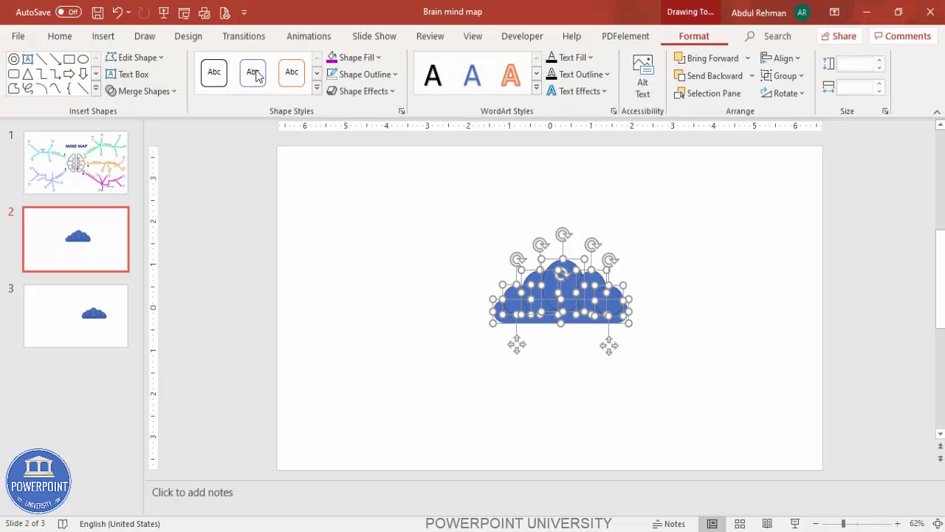
{"action": "left_click", "coordinate": [153, 96]}
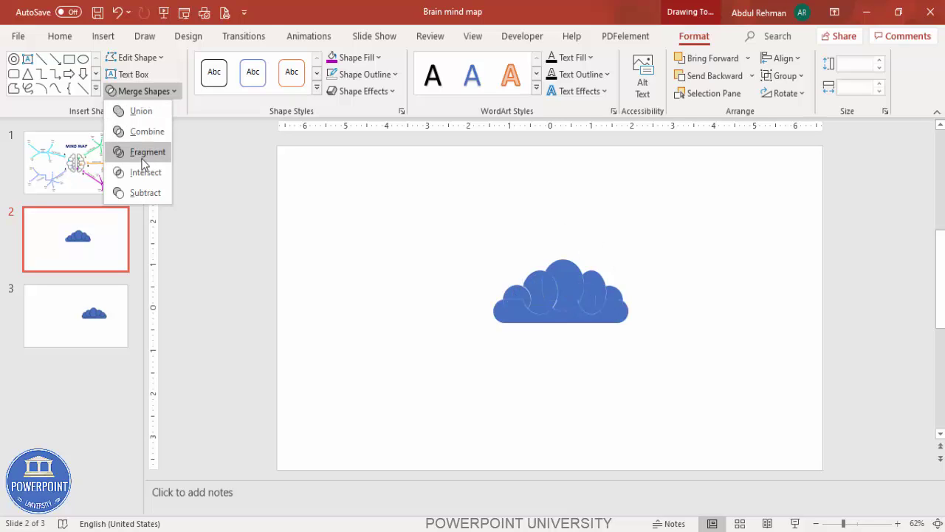
{"action": "left_click", "coordinate": [140, 111]}
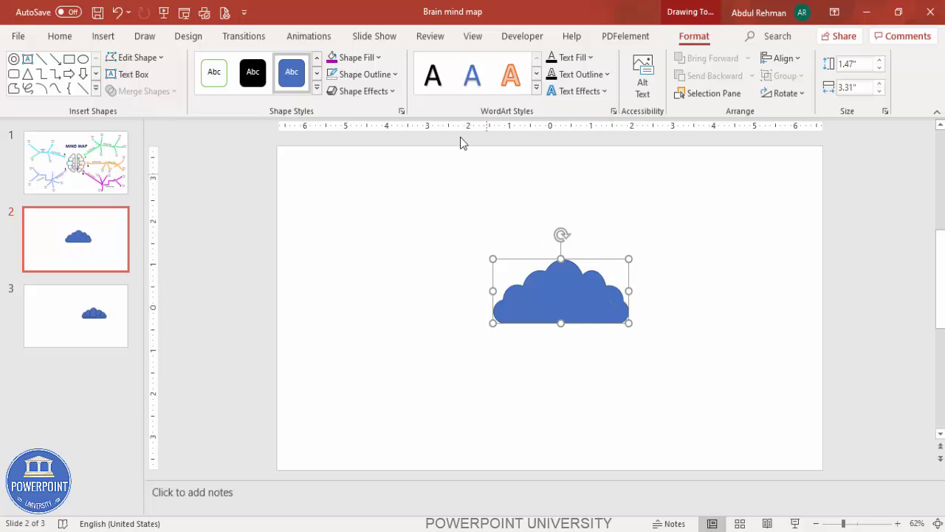
Give the merged cloud a gray 6 pt outline and No Fill.
{"action": "left_click", "coordinate": [365, 73]}
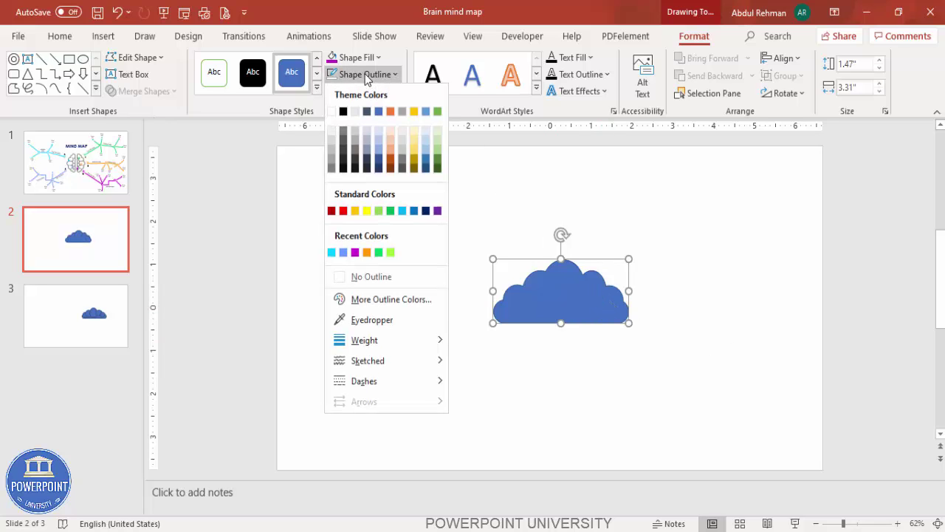
{"action": "left_click", "coordinate": [332, 169]}
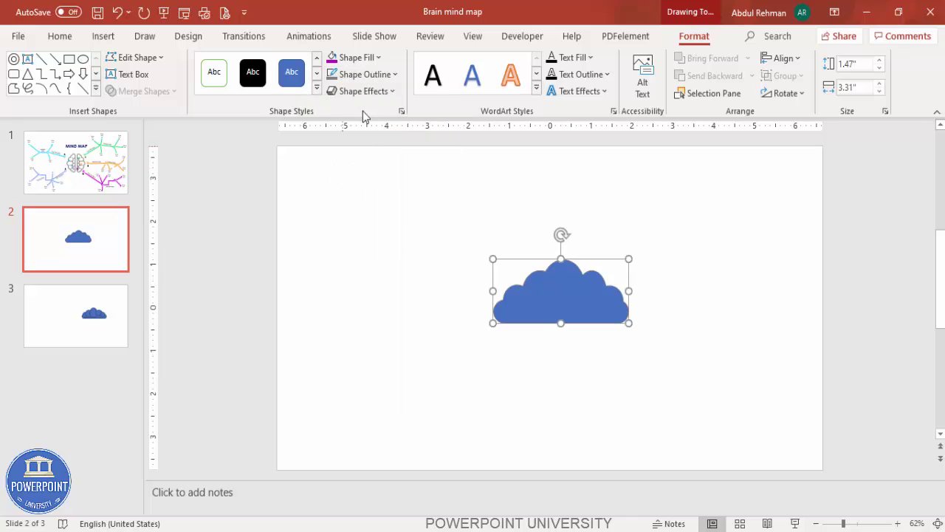
{"action": "left_click", "coordinate": [397, 75]}
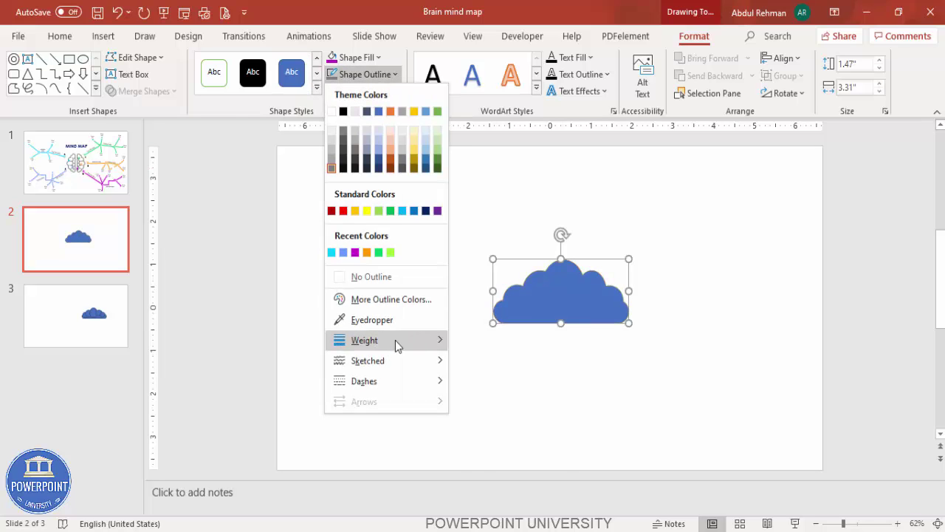
{"action": "mouse_move", "coordinate": [395, 340]}
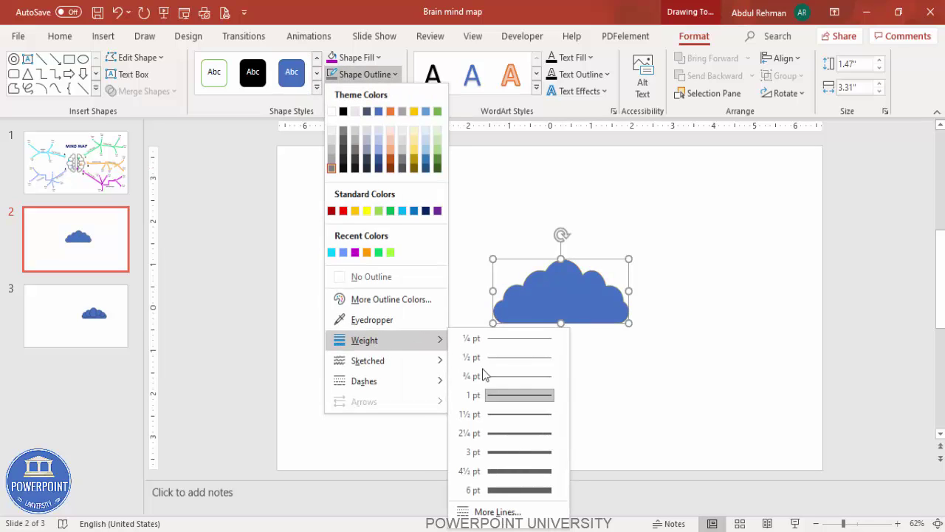
{"action": "left_click", "coordinate": [524, 491]}
{"action": "left_click", "coordinate": [358, 58]}
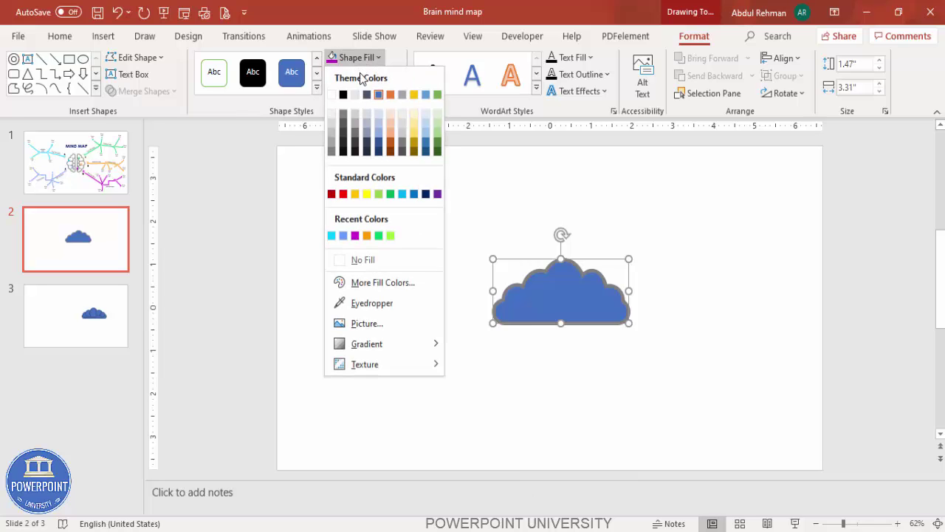
{"action": "left_click", "coordinate": [384, 260]}
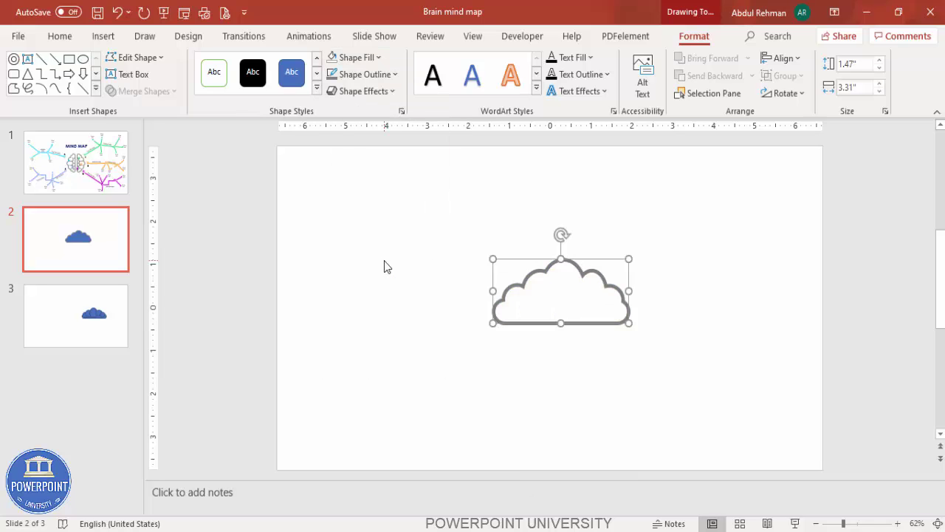
{"action": "left_click", "coordinate": [678, 255]}
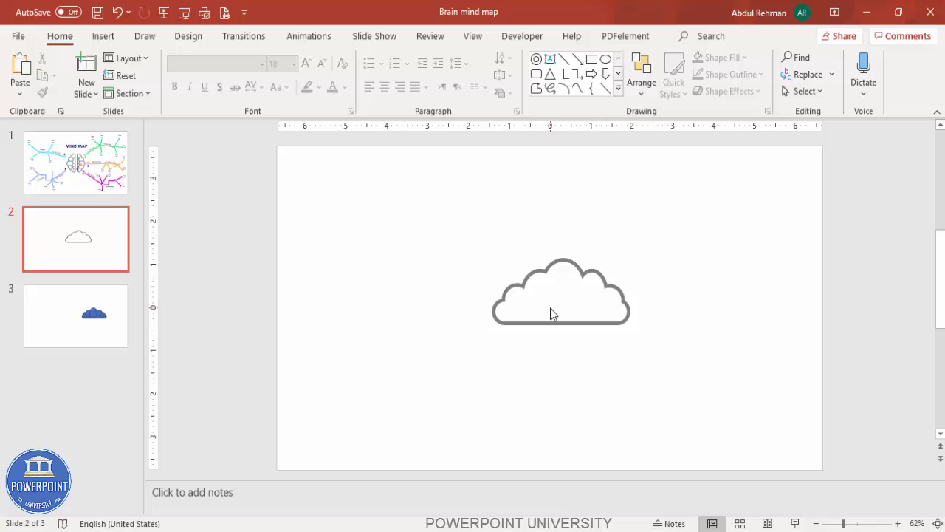
Draw a freeform zigzag line of alternating peaks and valleys inside the cloud.
{"action": "left_click", "coordinate": [100, 36]}
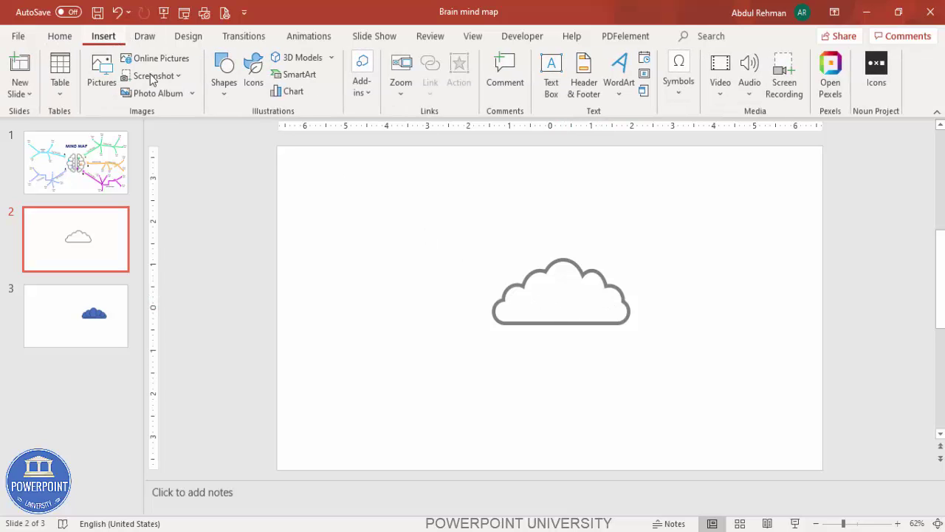
{"action": "left_click", "coordinate": [224, 89]}
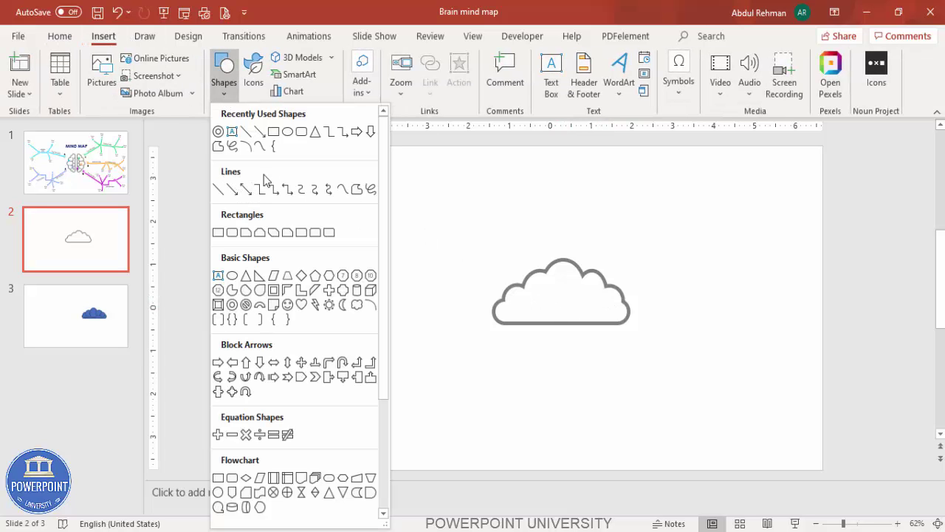
{"action": "left_click", "coordinate": [357, 190]}
{"action": "left_click", "coordinate": [507, 304]}
{"action": "left_click", "coordinate": [527, 312]}
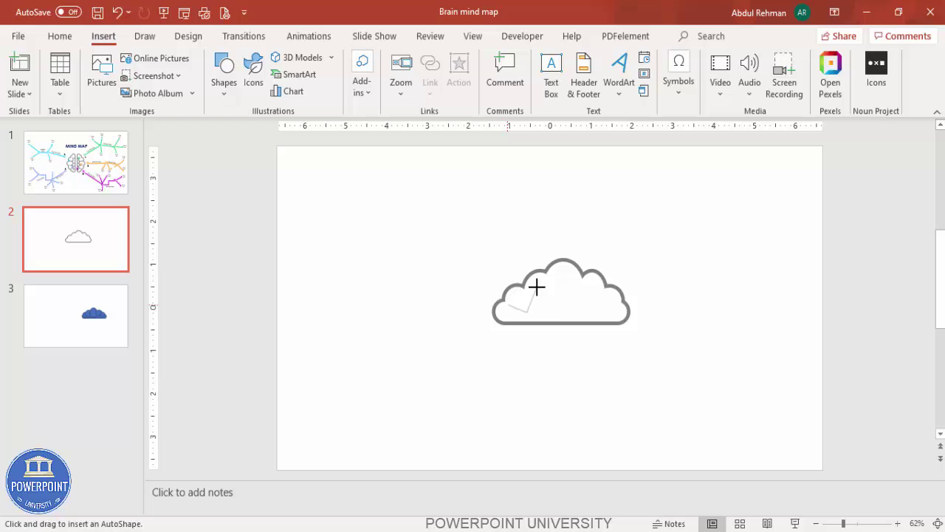
{"action": "left_click", "coordinate": [537, 286]}
{"action": "left_click", "coordinate": [559, 310]}
{"action": "left_click", "coordinate": [576, 285]}
{"action": "left_click", "coordinate": [591, 311]}
{"action": "double_click", "coordinate": [599, 292]}
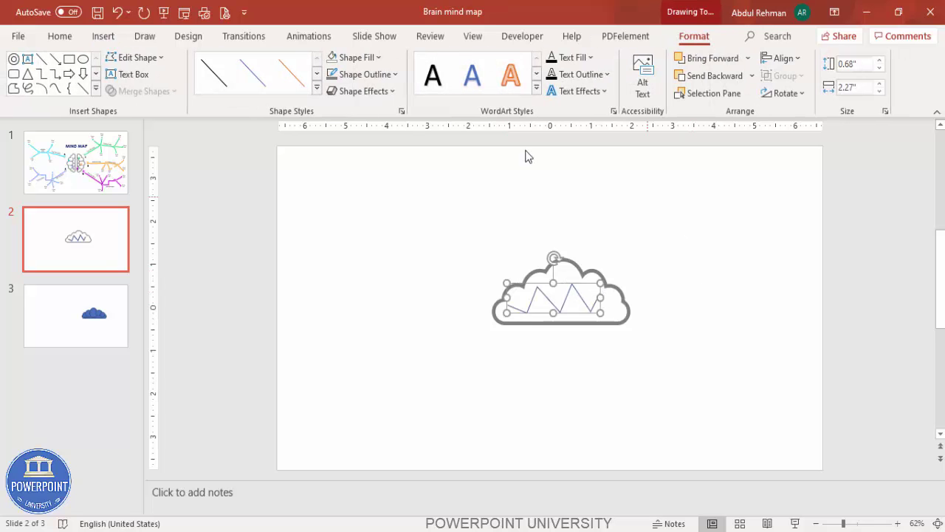
Color the zigzag line gray.
{"action": "left_click", "coordinate": [363, 74]}
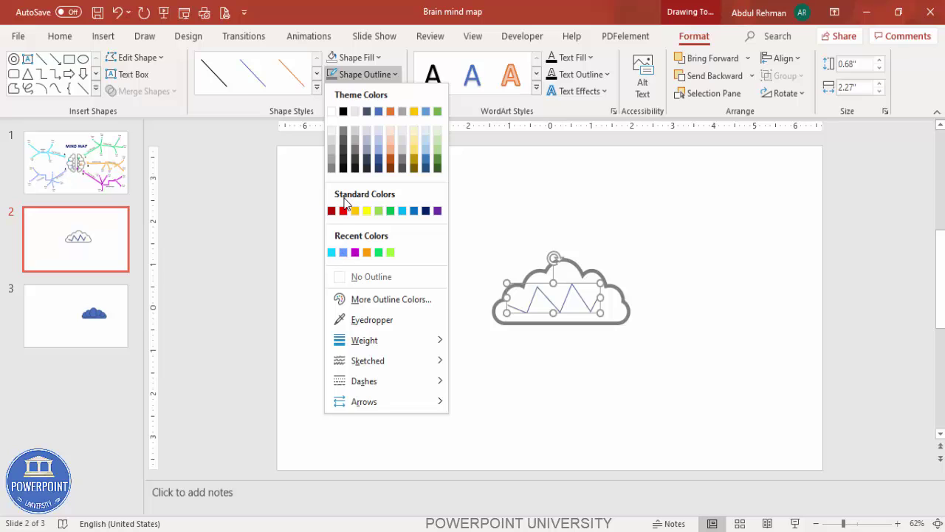
{"action": "left_click", "coordinate": [332, 169]}
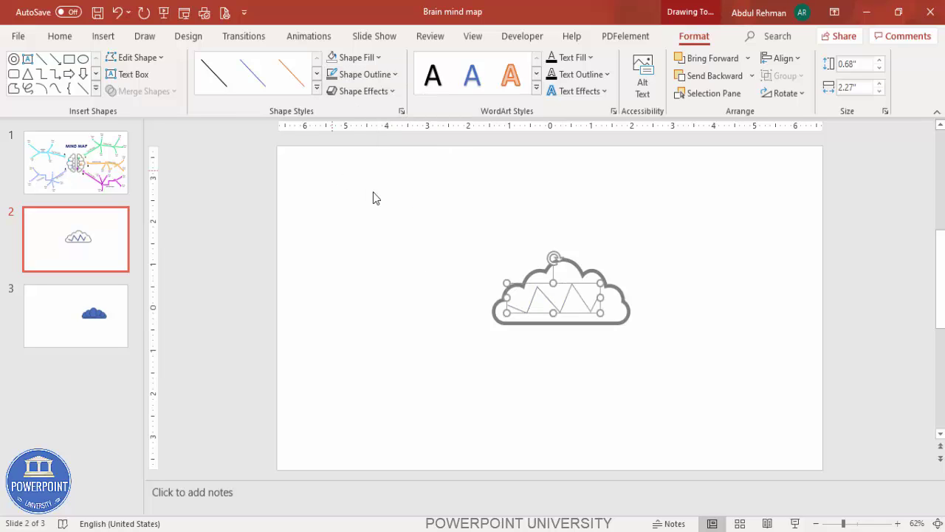
{"action": "left_click", "coordinate": [862, 524]}
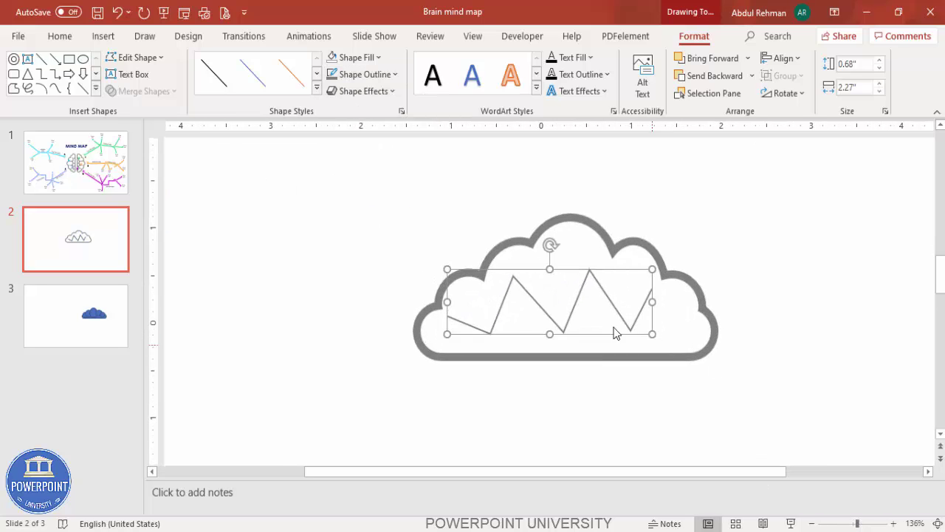
In Edit Points, make the three valley vertices of the zigzag smooth.
{"action": "right_click", "coordinate": [587, 282]}
{"action": "left_click", "coordinate": [630, 305]}
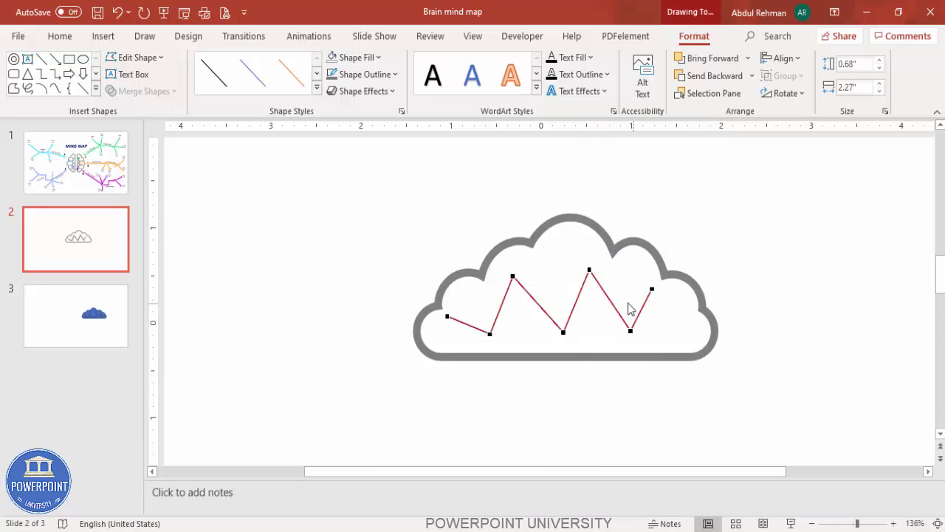
{"action": "right_click", "coordinate": [490, 334]}
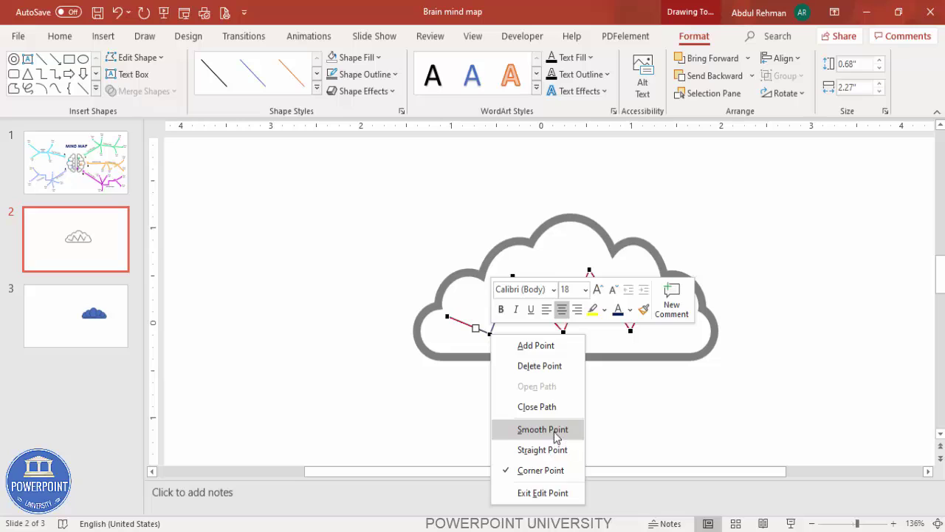
{"action": "left_click", "coordinate": [555, 430]}
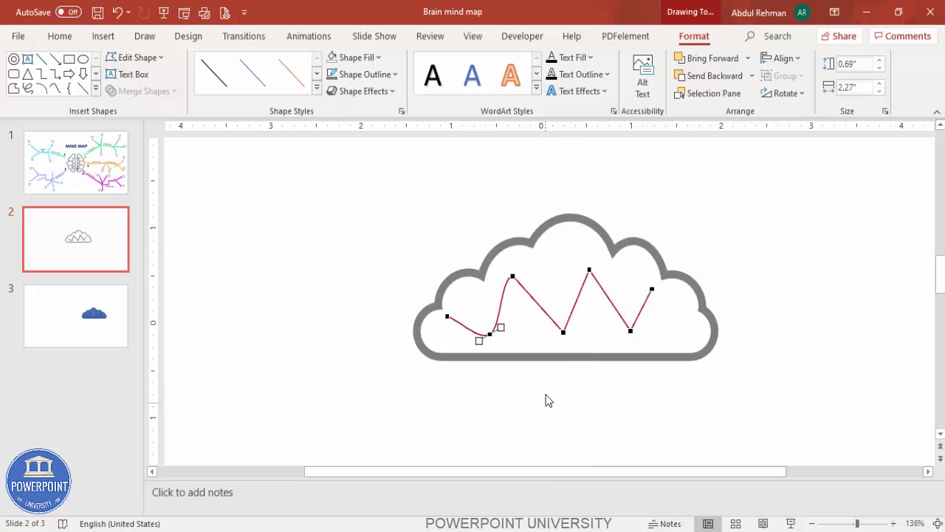
{"action": "right_click", "coordinate": [565, 333]}
{"action": "left_click", "coordinate": [613, 428]}
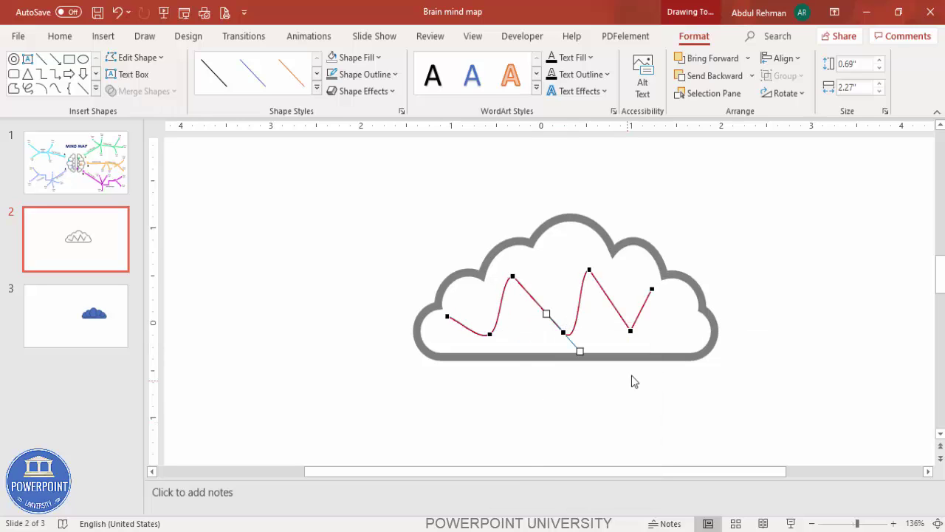
{"action": "right_click", "coordinate": [630, 330]}
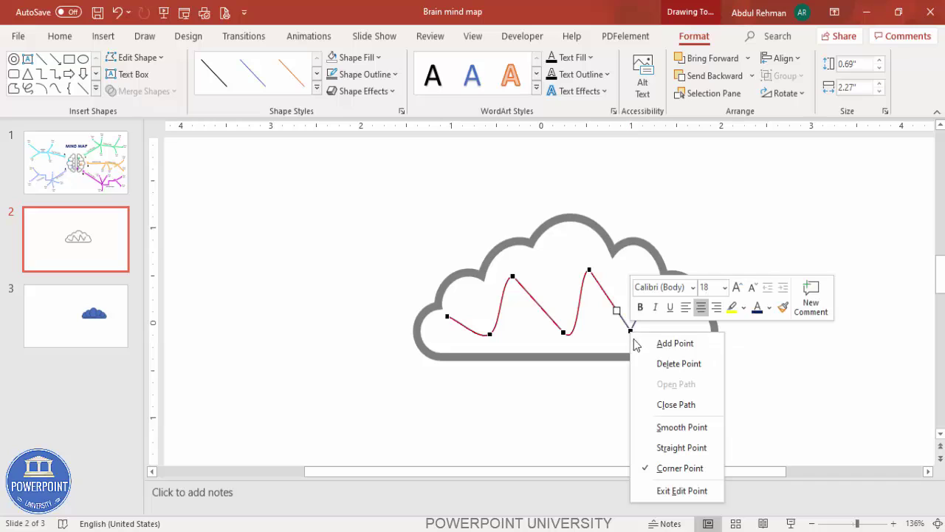
{"action": "left_click", "coordinate": [682, 427]}
Reshape the curve at the middle valley and left peak, then nudge it slightly right.
{"action": "left_click", "coordinate": [489, 333]}
{"action": "left_click_drag", "start_coordinate": [503, 327], "coordinate": [509, 332]}
{"action": "left_click", "coordinate": [510, 277]}
{"action": "left_click_drag", "start_coordinate": [501, 280], "coordinate": [507, 310]}
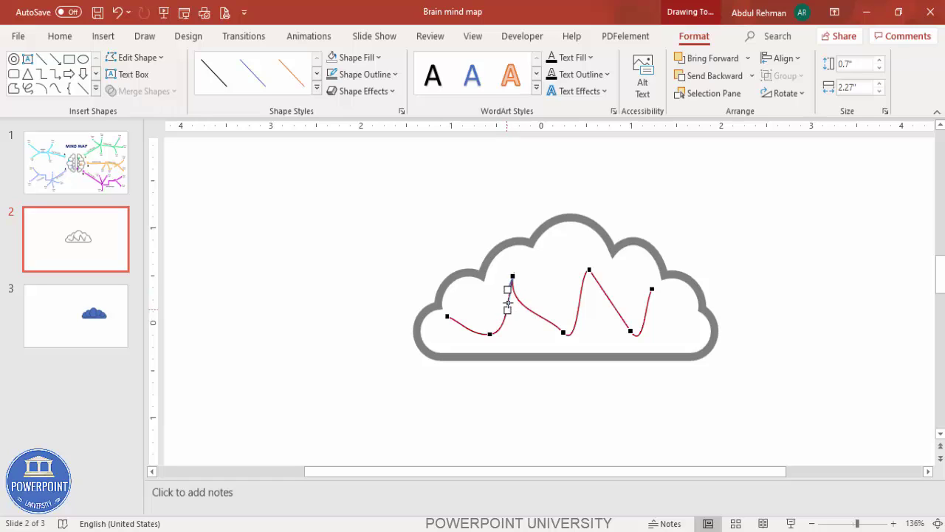
{"action": "left_click", "coordinate": [564, 332]}
{"action": "left_click", "coordinate": [529, 321]}
{"action": "left_click", "coordinate": [566, 336]}
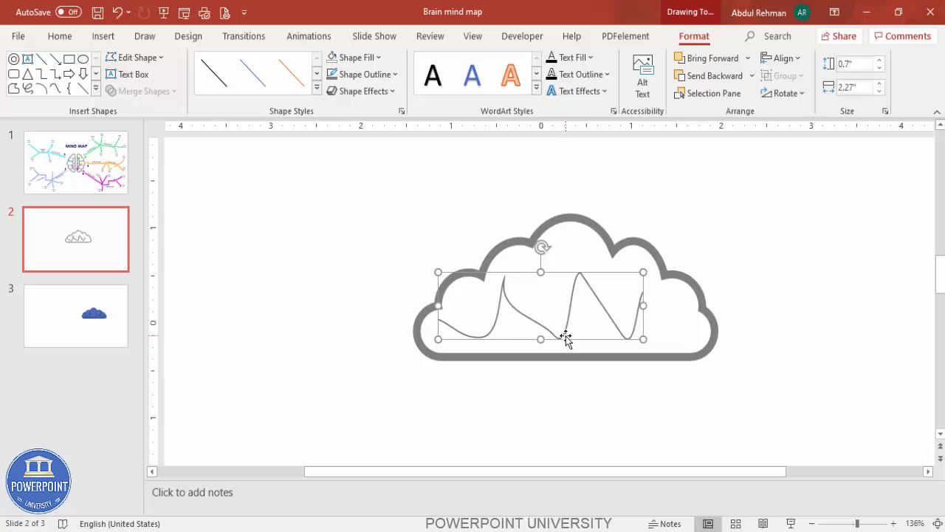
{"action": "left_click_drag", "start_coordinate": [565, 336], "coordinate": [575, 333]}
Adjust the dip, lower-right and end point handles to round the folds.
{"action": "right_click", "coordinate": [563, 330]}
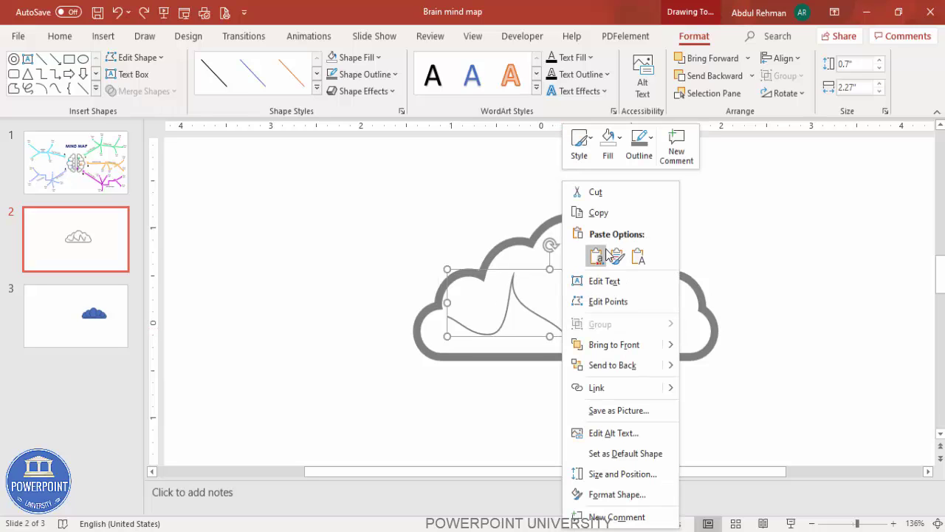
{"action": "left_click", "coordinate": [606, 302]}
{"action": "left_click", "coordinate": [565, 332]}
{"action": "left_click_drag", "start_coordinate": [547, 314], "coordinate": [531, 325]}
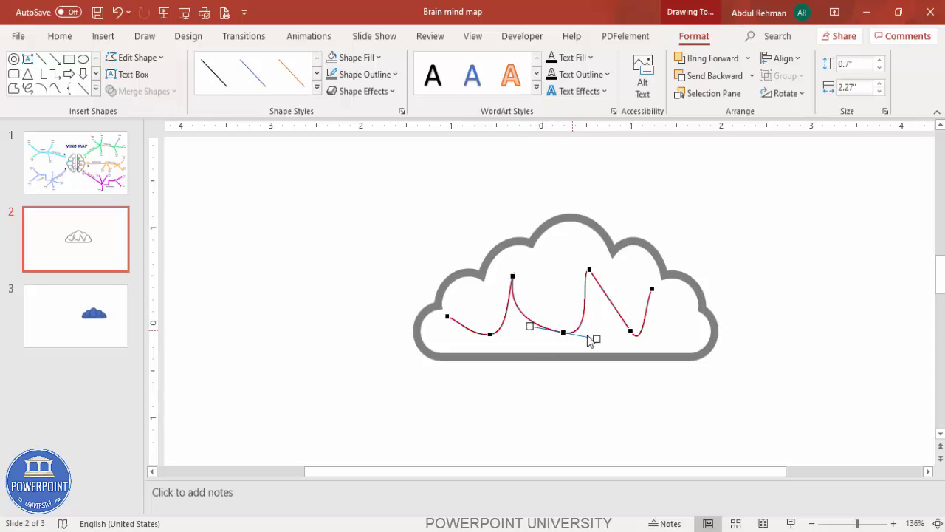
{"action": "left_click_drag", "start_coordinate": [598, 338], "coordinate": [591, 332]}
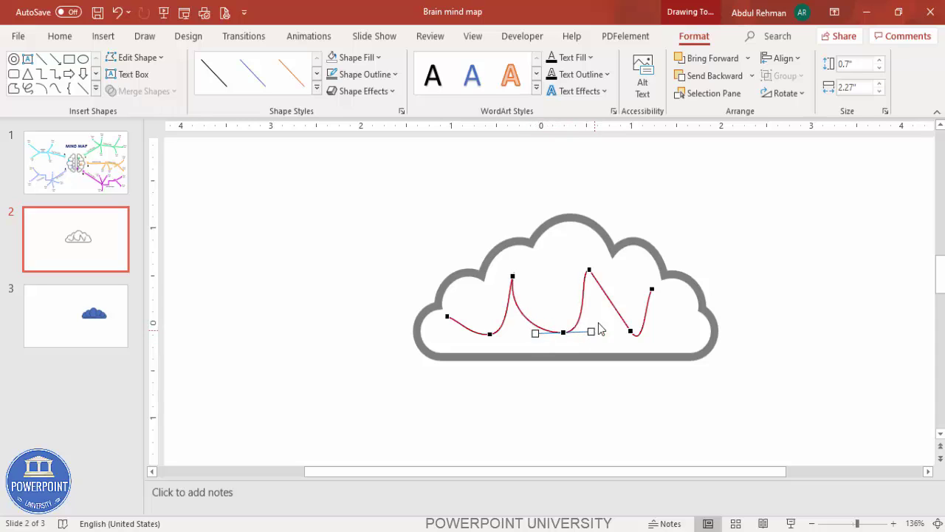
{"action": "left_click", "coordinate": [634, 337]}
{"action": "left_click_drag", "start_coordinate": [640, 349], "coordinate": [656, 333]}
{"action": "left_click", "coordinate": [653, 289]}
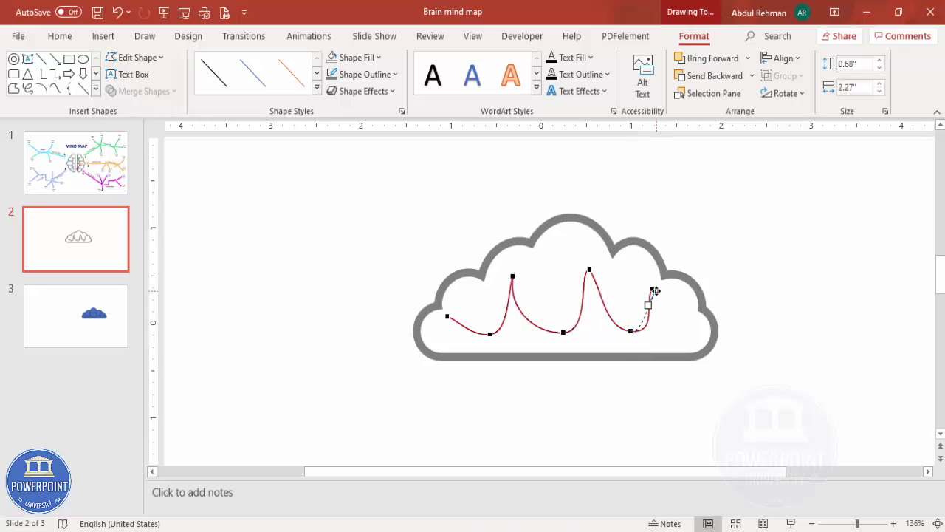
{"action": "left_click_drag", "start_coordinate": [654, 288], "coordinate": [650, 305]}
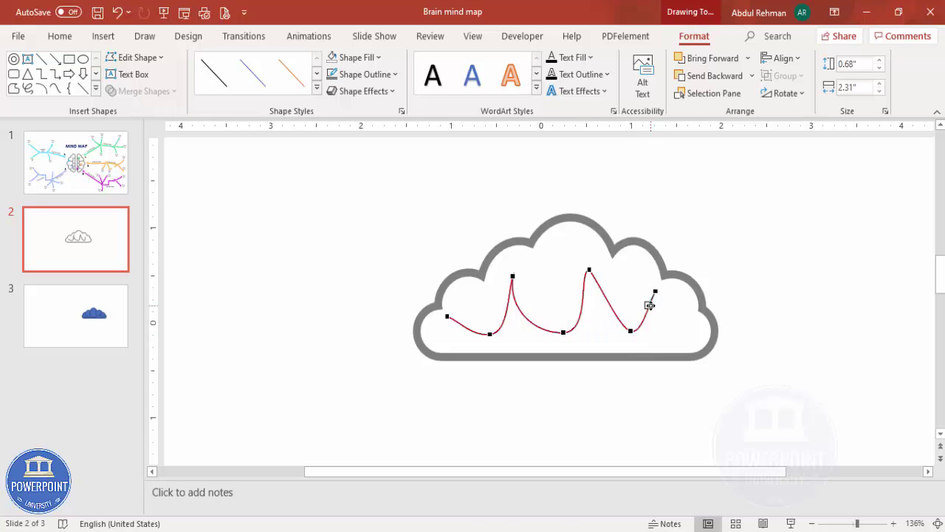
Steepen the right peak and round the bottom of the right fold.
{"action": "left_click", "coordinate": [589, 272]}
{"action": "mouse_move", "coordinate": [603, 291]}
{"action": "left_mouse_down"}
{"action": "mouse_move", "coordinate": [584, 290]}
{"action": "mouse_move", "coordinate": [584, 275]}
{"action": "mouse_move", "coordinate": [588, 284]}
{"action": "left_mouse_up"}
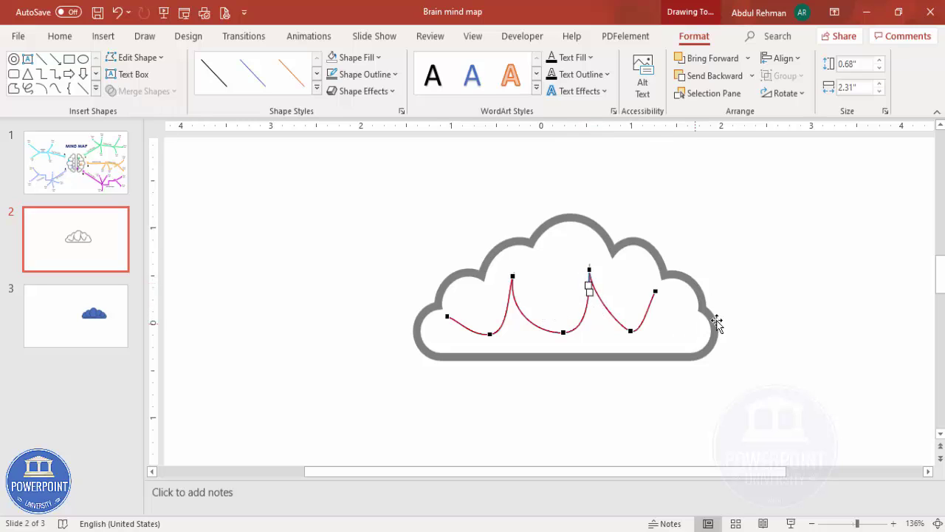
{"action": "left_click", "coordinate": [630, 330]}
{"action": "left_click_drag", "start_coordinate": [642, 332], "coordinate": [649, 326]}
{"action": "left_click", "coordinate": [628, 327]}
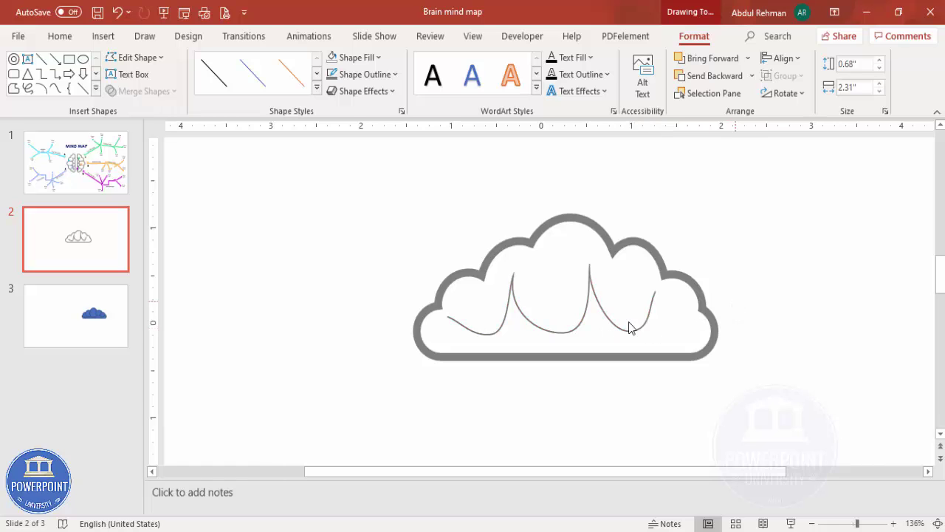
{"action": "left_click", "coordinate": [606, 310]}
Thicken the curve's outline to 4½ pt and flatten it to 0.51 inch tall.
{"action": "left_click", "coordinate": [395, 73]}
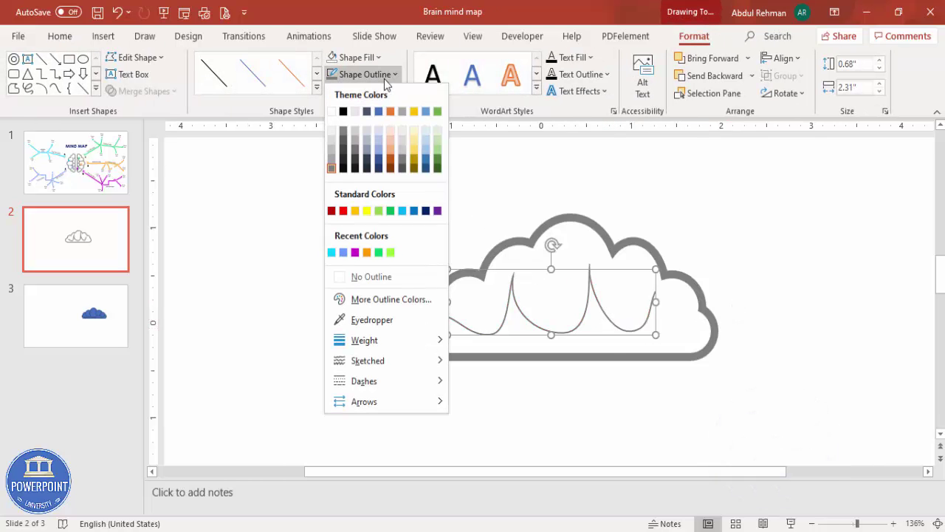
{"action": "mouse_move", "coordinate": [369, 361]}
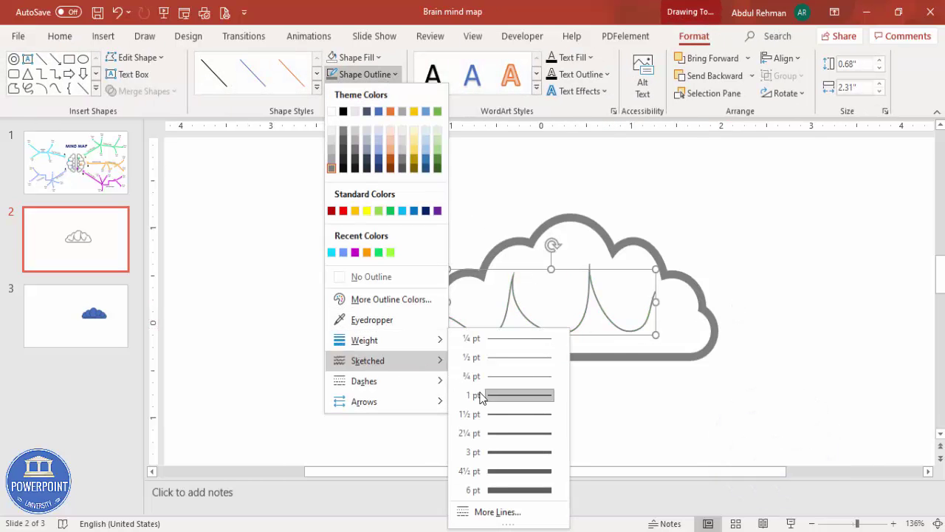
{"action": "left_click", "coordinate": [518, 471]}
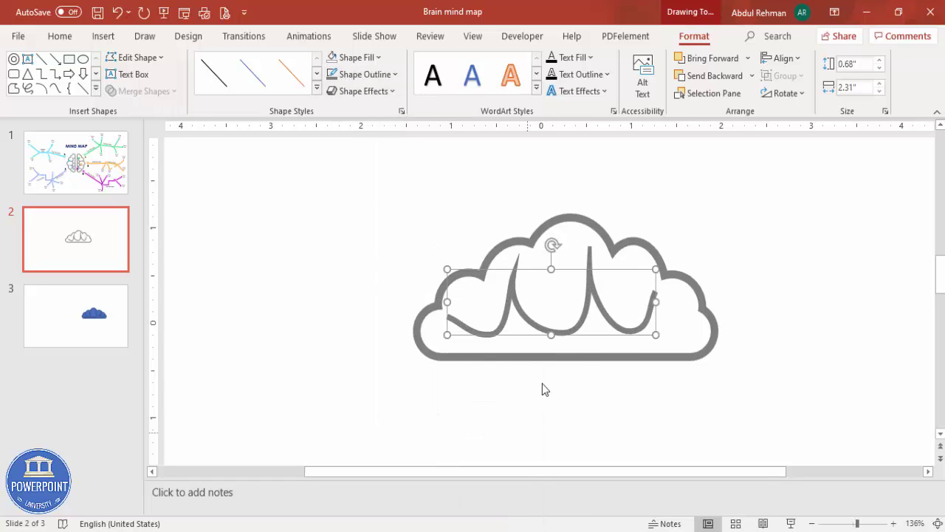
{"action": "left_click_drag", "start_coordinate": [554, 268], "coordinate": [553, 283]}
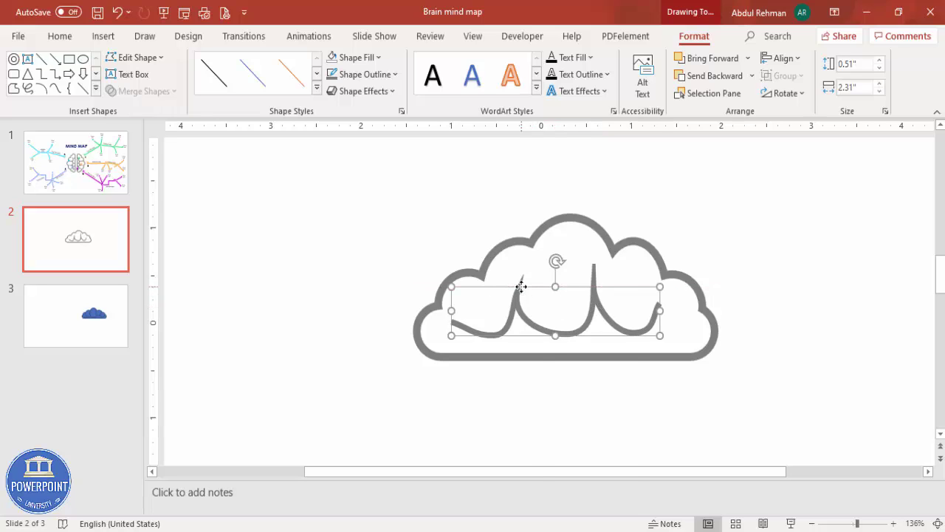
Shrink the curve's height to 0.42 inch and shift it slightly left.
{"action": "right_click", "coordinate": [523, 292]}
{"action": "left_click", "coordinate": [567, 310]}
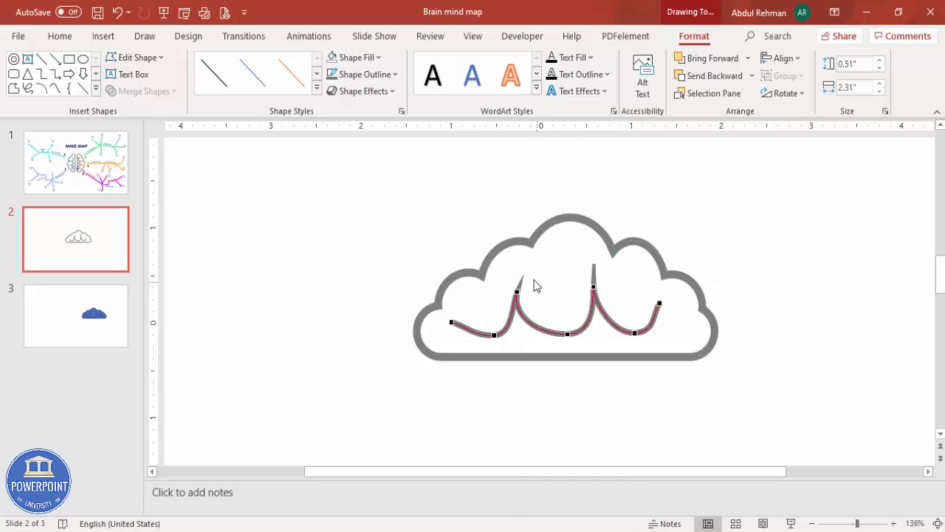
{"action": "left_click", "coordinate": [517, 293]}
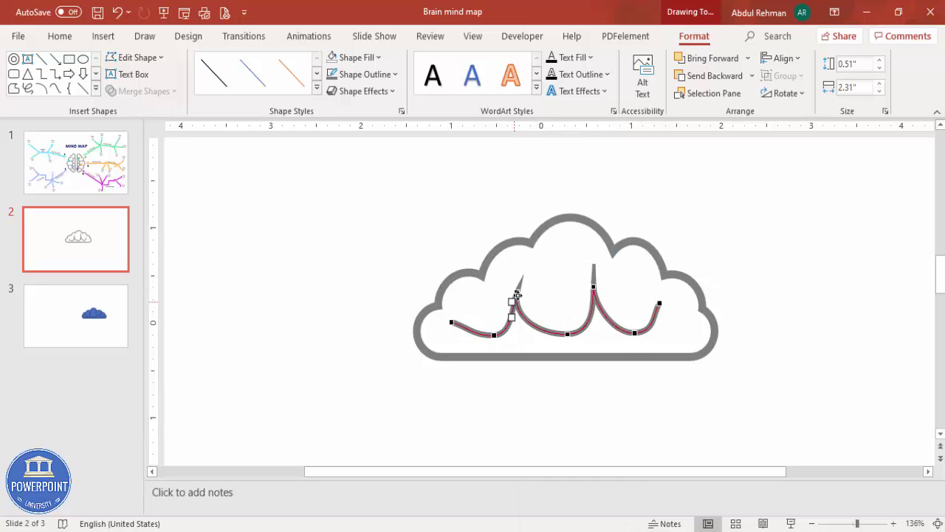
{"action": "left_click", "coordinate": [570, 334]}
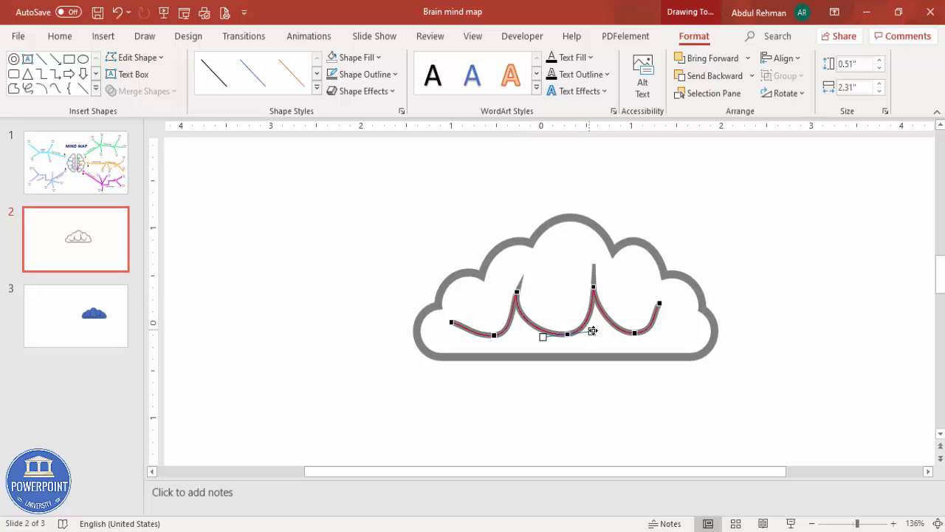
{"action": "left_click", "coordinate": [757, 314]}
{"action": "left_click", "coordinate": [586, 323]}
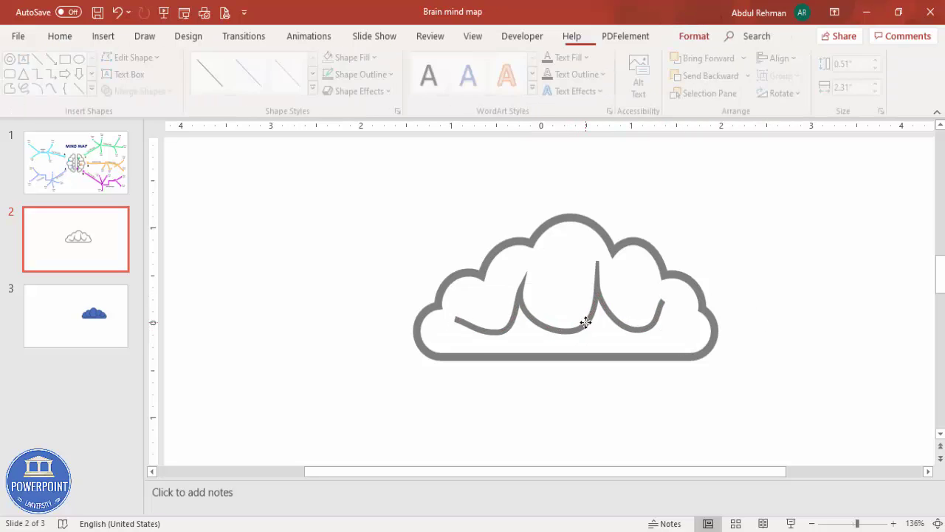
{"action": "left_click_drag", "start_coordinate": [560, 332], "coordinate": [559, 323]}
{"action": "left_click_drag", "start_coordinate": [569, 283], "coordinate": [567, 282]}
{"action": "left_click", "coordinate": [103, 36]}
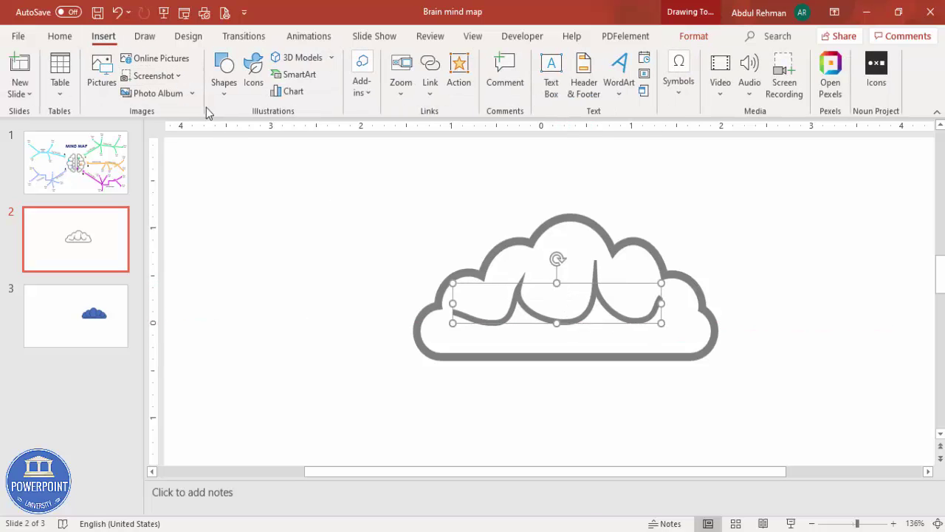
Draw a short vertical line from the fold to the cloud bottom, 4½ pt thick.
{"action": "left_click", "coordinate": [220, 87]}
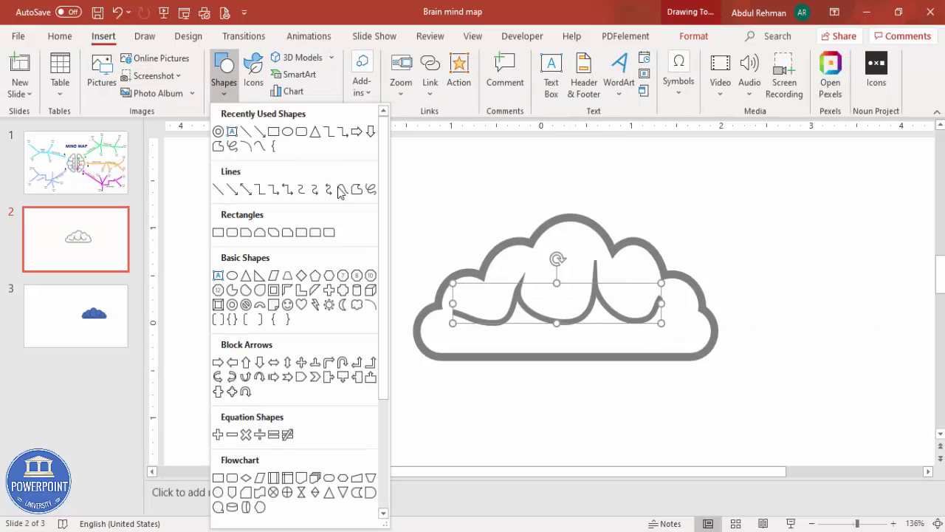
{"action": "left_click", "coordinate": [219, 189]}
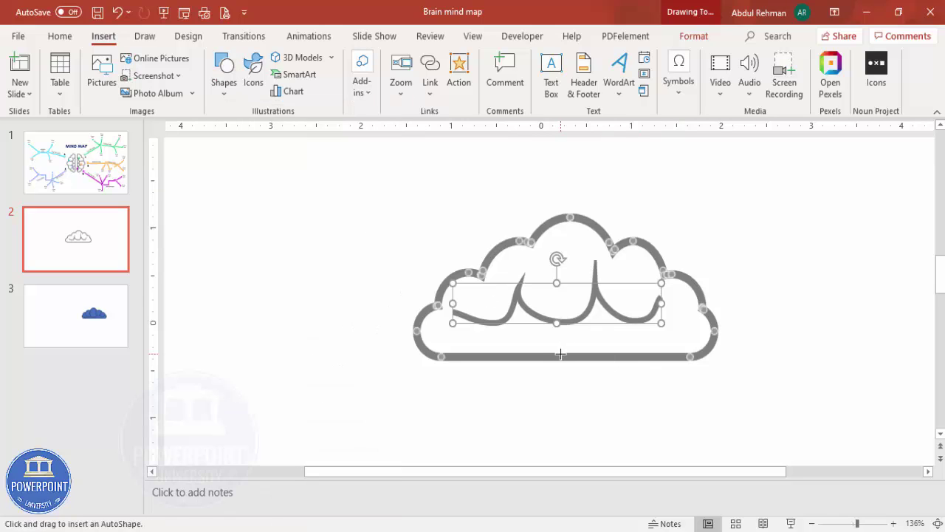
{"action": "mouse_move", "coordinate": [562, 323]}
{"action": "left_mouse_down"}
{"action": "mouse_move", "coordinate": [564, 342]}
{"action": "mouse_move", "coordinate": [580, 343]}
{"action": "mouse_move", "coordinate": [571, 345]}
{"action": "left_mouse_up"}
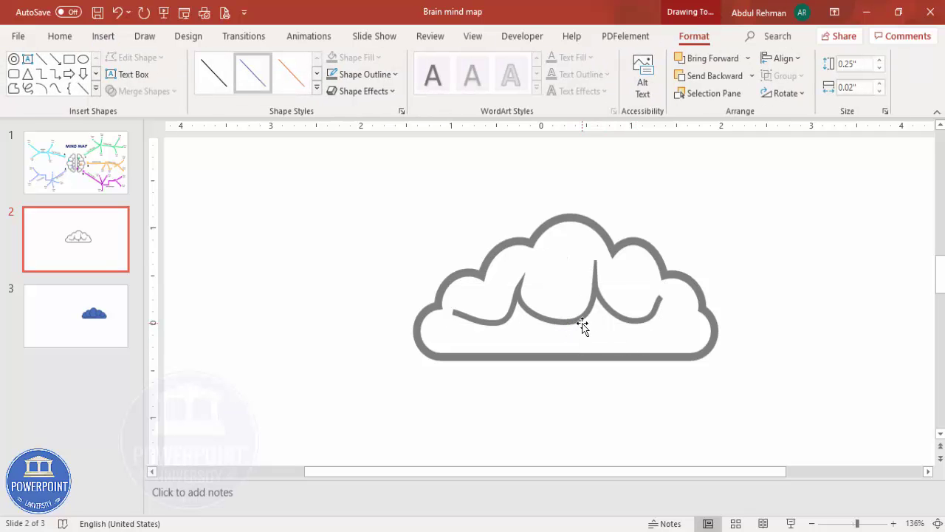
{"action": "key", "text": "Escape"}
{"action": "left_click", "coordinate": [103, 36]}
{"action": "left_click", "coordinate": [225, 96]}
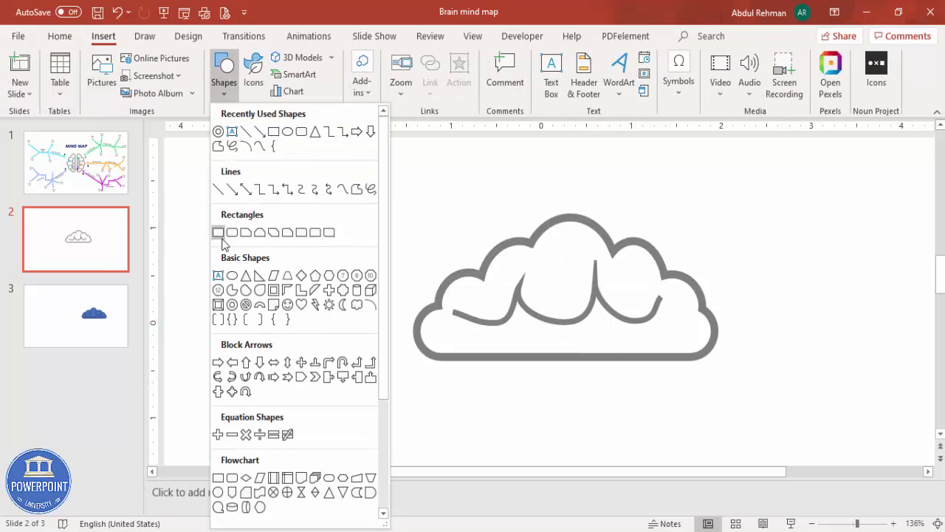
{"action": "left_click", "coordinate": [219, 190]}
{"action": "left_click_drag", "start_coordinate": [556, 347], "coordinate": [554, 327]}
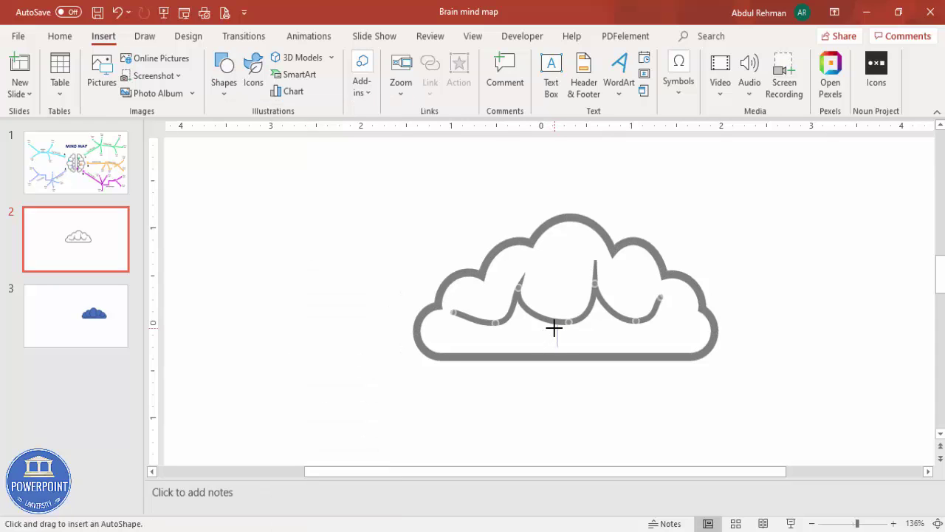
{"action": "left_click_drag", "start_coordinate": [554, 327], "coordinate": [556, 324]}
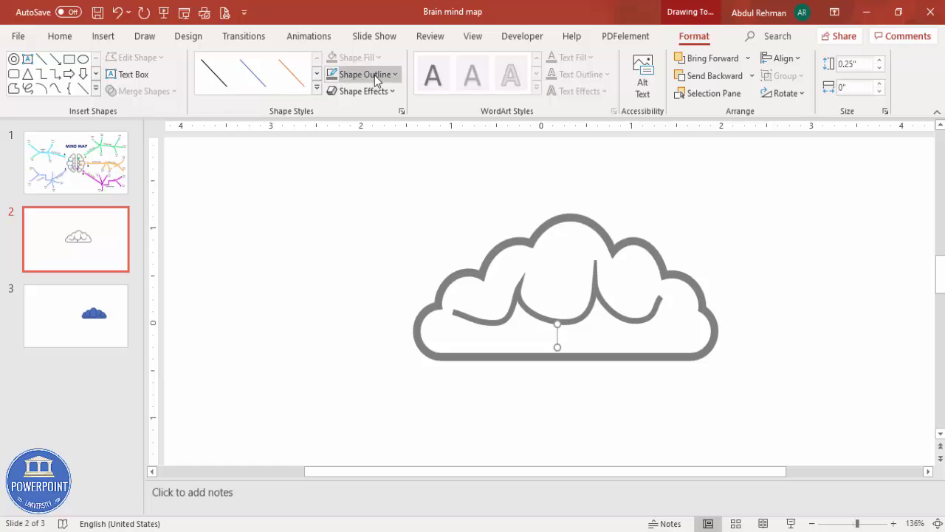
{"action": "left_click", "coordinate": [377, 77]}
{"action": "mouse_move", "coordinate": [397, 341]}
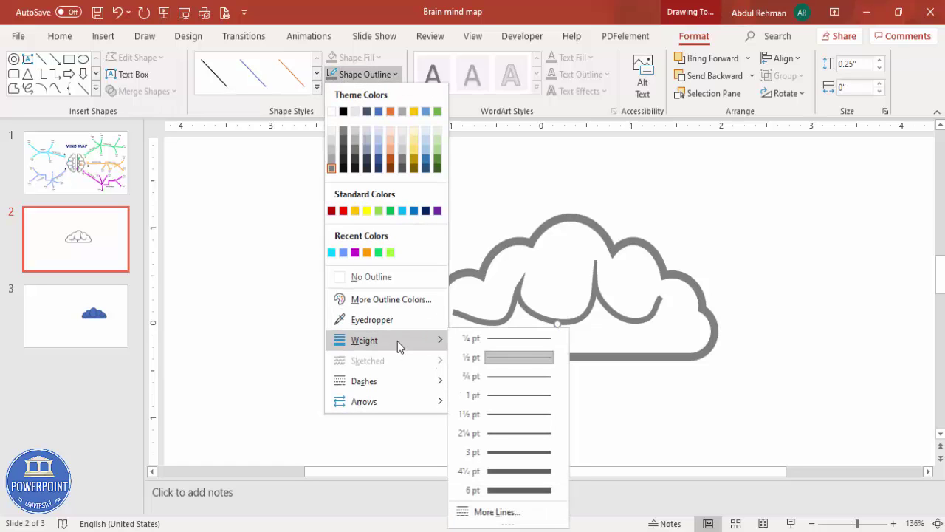
{"action": "left_click", "coordinate": [521, 477]}
Duplicate the vertical line twice, placing copies under the right fold and the middle.
{"action": "left_click", "coordinate": [562, 331]}
{"action": "key", "text": "ctrl+d"}
{"action": "left_click_drag", "start_coordinate": [587, 348], "coordinate": [633, 344]}
{"action": "key", "text": "ctrl+d"}
{"action": "left_click_drag", "start_coordinate": [701, 348], "coordinate": [487, 342]}
{"action": "left_click", "coordinate": [932, 523]}
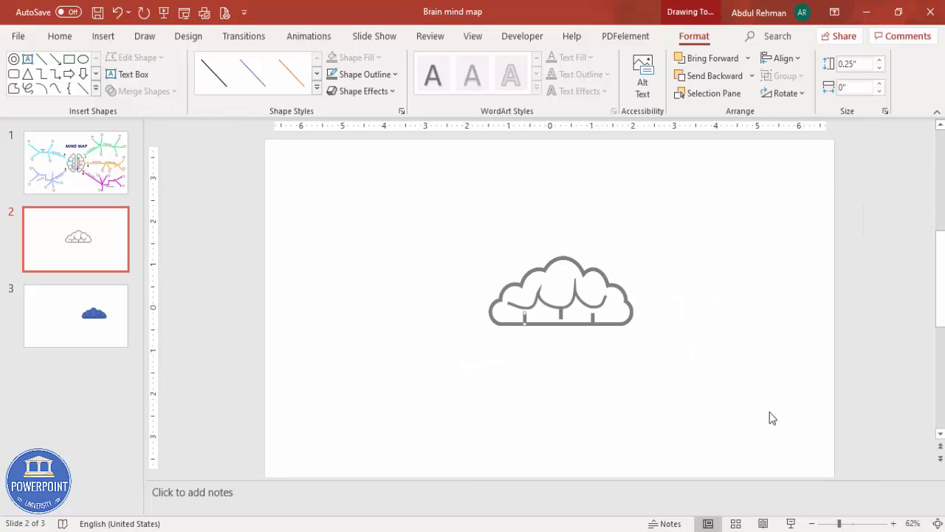
Group the cloud parts and rotate the group 90 degrees left.
{"action": "left_click_drag", "start_coordinate": [424, 232], "coordinate": [702, 382]}
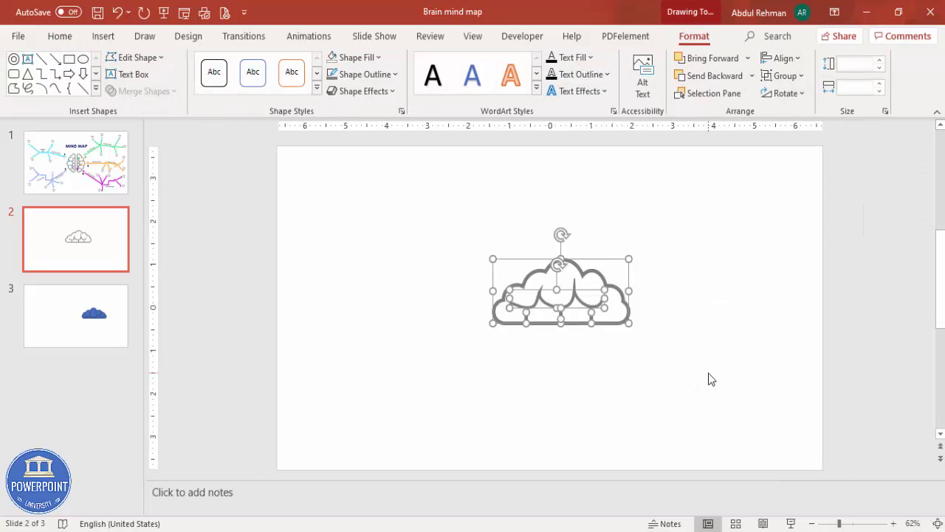
{"action": "key", "text": "ctrl+g"}
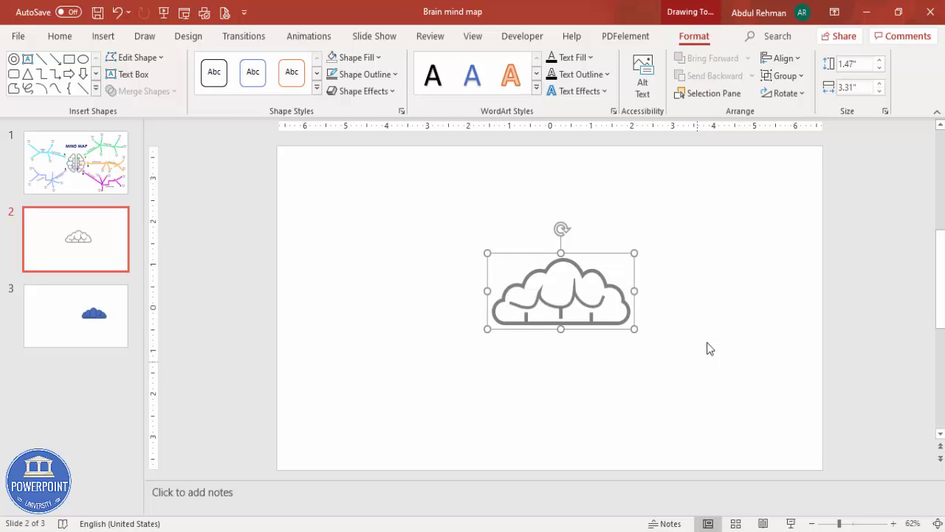
{"action": "left_click", "coordinate": [784, 93]}
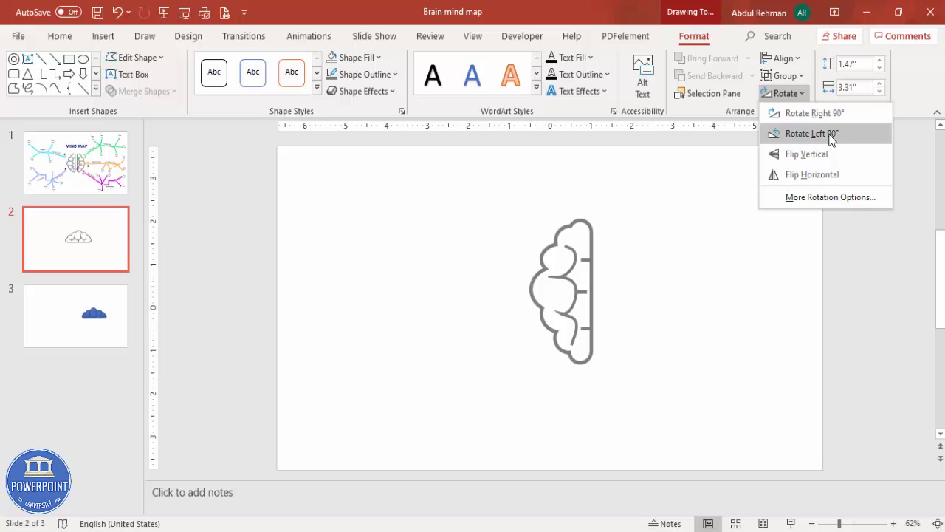
{"action": "left_click", "coordinate": [833, 136]}
Duplicate the half-brain and flip the copy to form the mirrored half.
{"action": "mouse_move", "coordinate": [595, 262]}
{"action": "left_mouse_down"}
{"action": "mouse_move", "coordinate": [538, 256]}
{"action": "mouse_move", "coordinate": [638, 268]}
{"action": "mouse_move", "coordinate": [623, 256]}
{"action": "mouse_move", "coordinate": [610, 261]}
{"action": "left_mouse_up"}
{"action": "key", "text": "ctrl+d"}
{"action": "left_click", "coordinate": [784, 94]}
{"action": "left_click", "coordinate": [818, 175]}
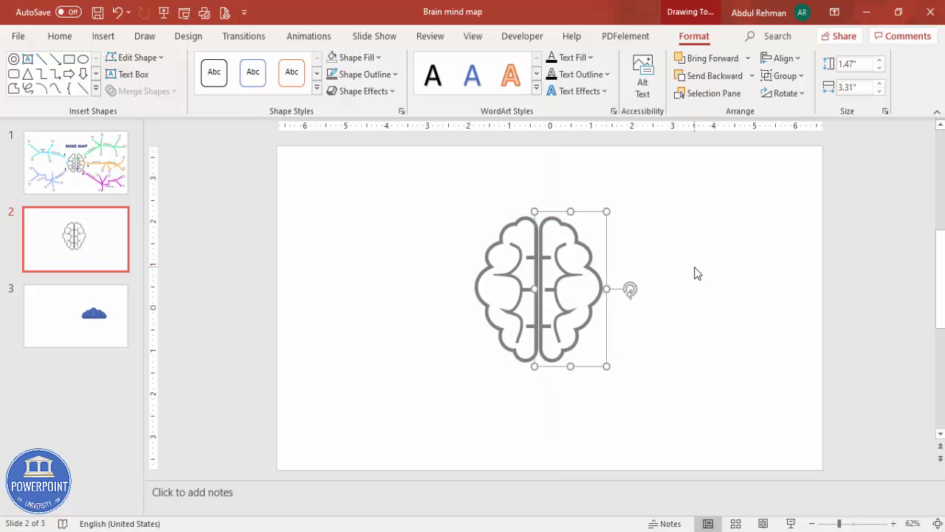
Group both brain halves and shrink the group to about 2.46 by 2.32 inches.
{"action": "left_click", "coordinate": [500, 205]}
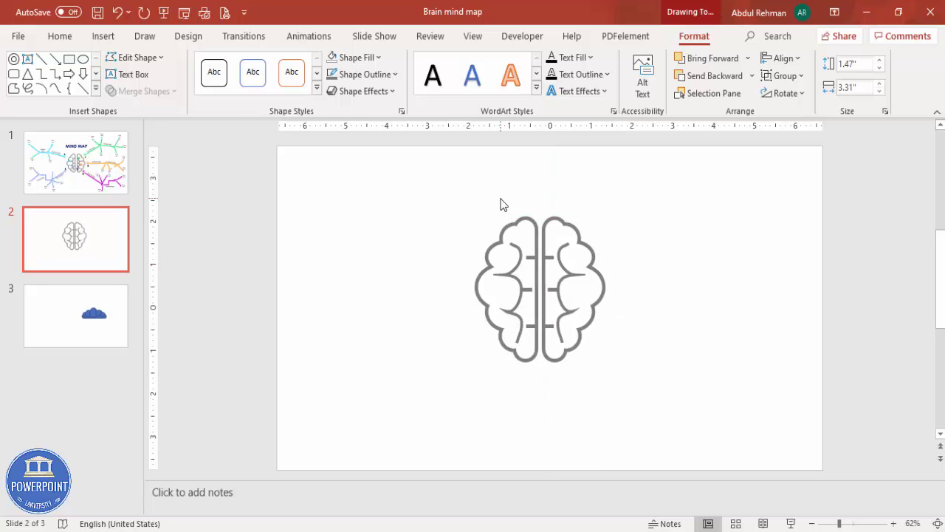
{"action": "left_click_drag", "start_coordinate": [741, 421], "coordinate": [744, 423]}
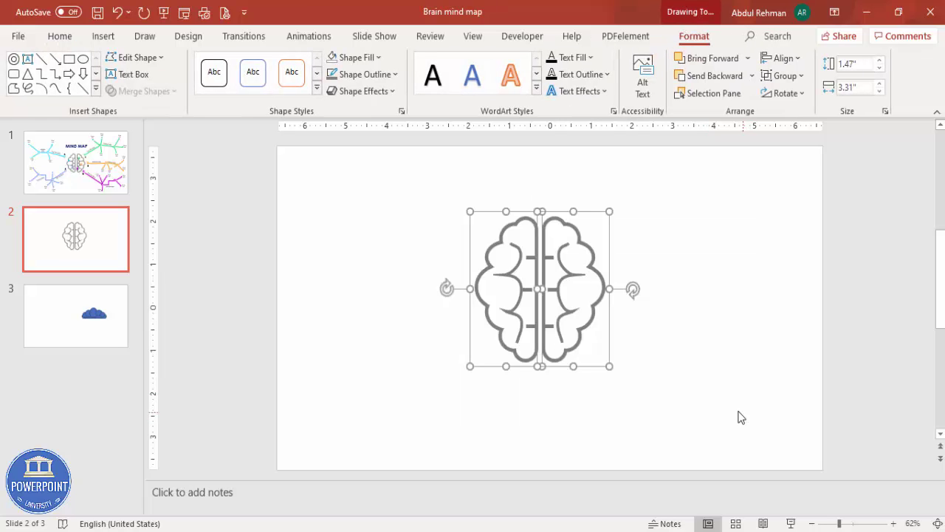
{"action": "key", "text": "ctrl+g"}
{"action": "left_click_drag", "start_coordinate": [469, 212], "coordinate": [503, 248]}
{"action": "left_click", "coordinate": [473, 37]}
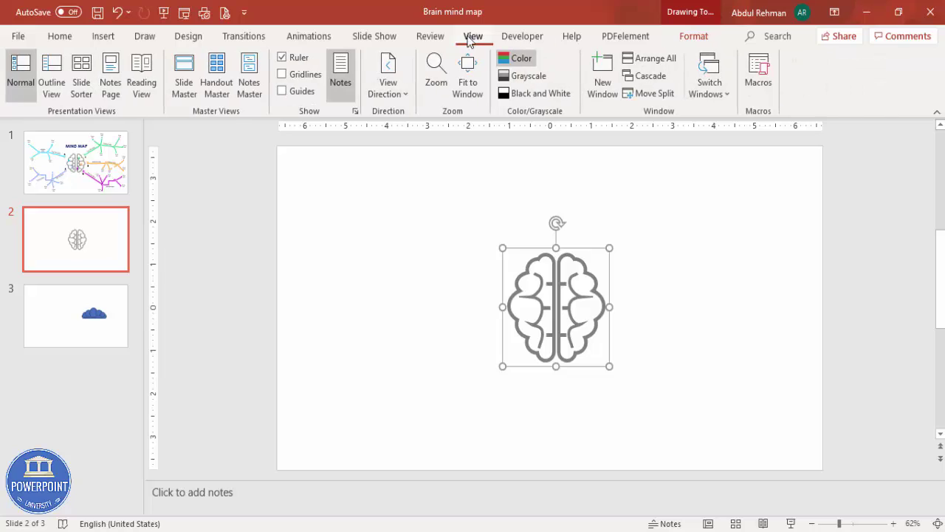
Align the brain to the slide's centre guides, then turn the guides off.
{"action": "left_click", "coordinate": [283, 91]}
{"action": "left_click_drag", "start_coordinate": [580, 290], "coordinate": [574, 291]}
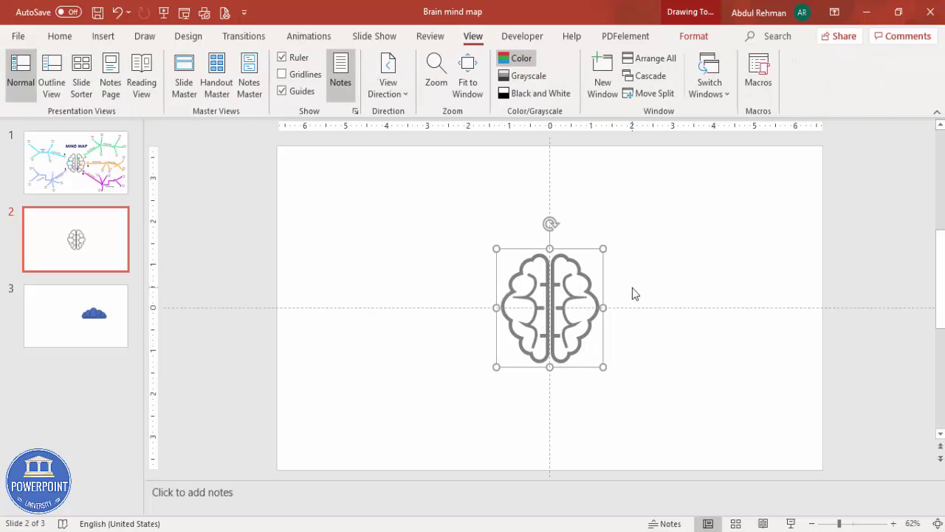
{"action": "key", "text": "ctrl+z"}
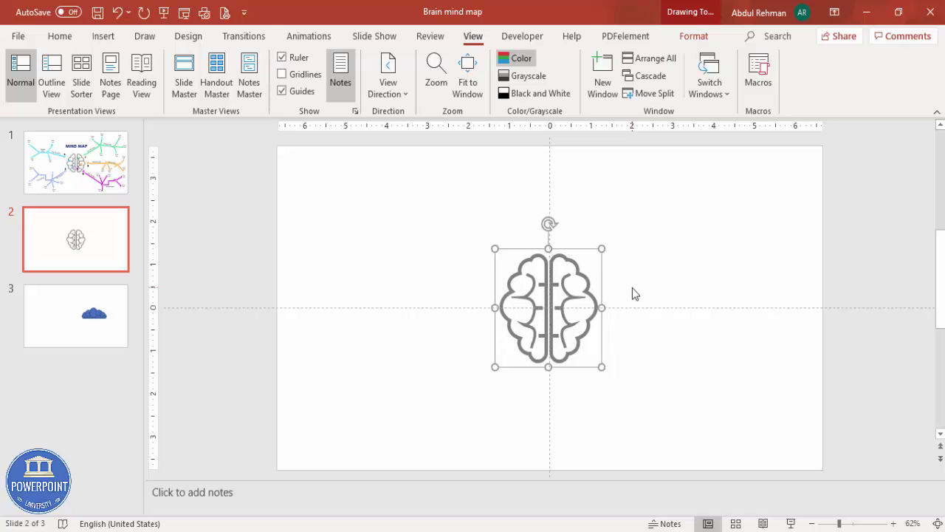
{"action": "key", "text": "ctrl+y"}
{"action": "left_click", "coordinate": [632, 288]}
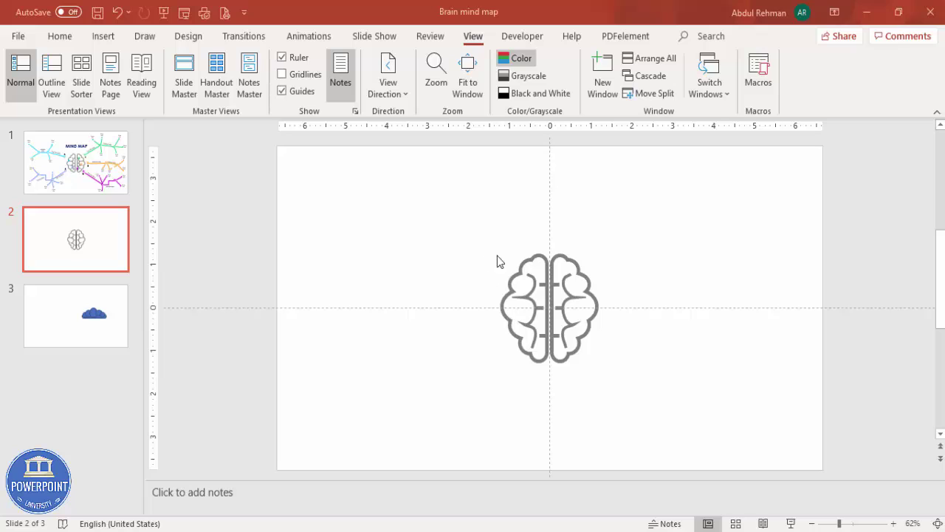
{"action": "left_click", "coordinate": [283, 94]}
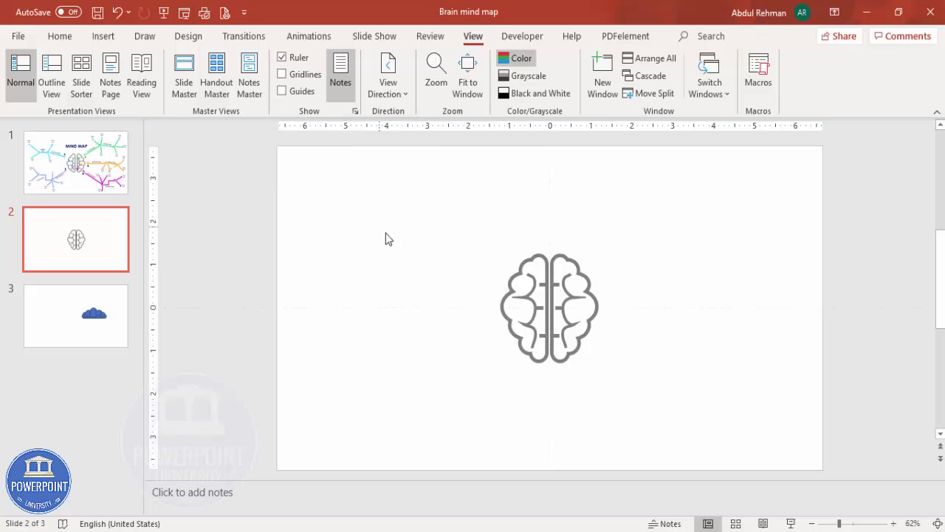
{"action": "left_click", "coordinate": [102, 39]}
{"action": "left_click", "coordinate": [222, 80]}
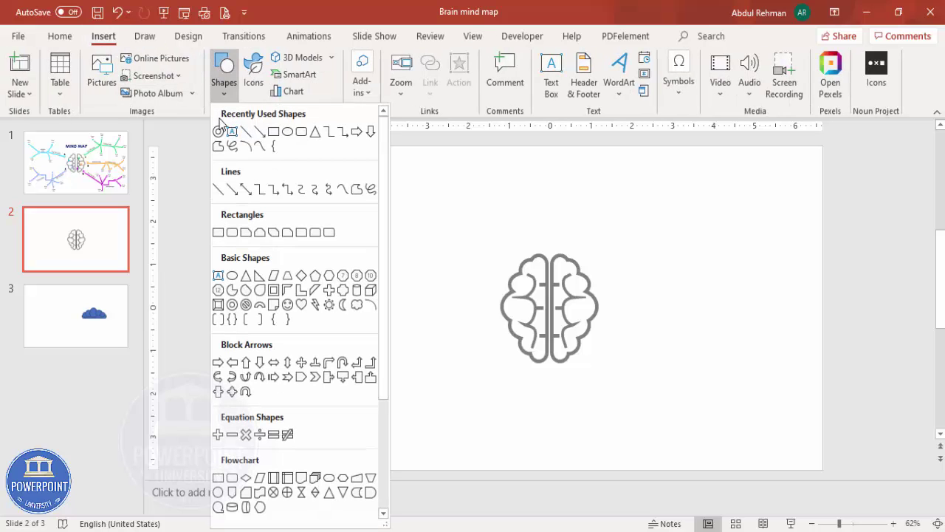
Draw a small Circle: Hollow donut with no outline and move it to the brain's edge.
{"action": "left_click", "coordinate": [232, 305]}
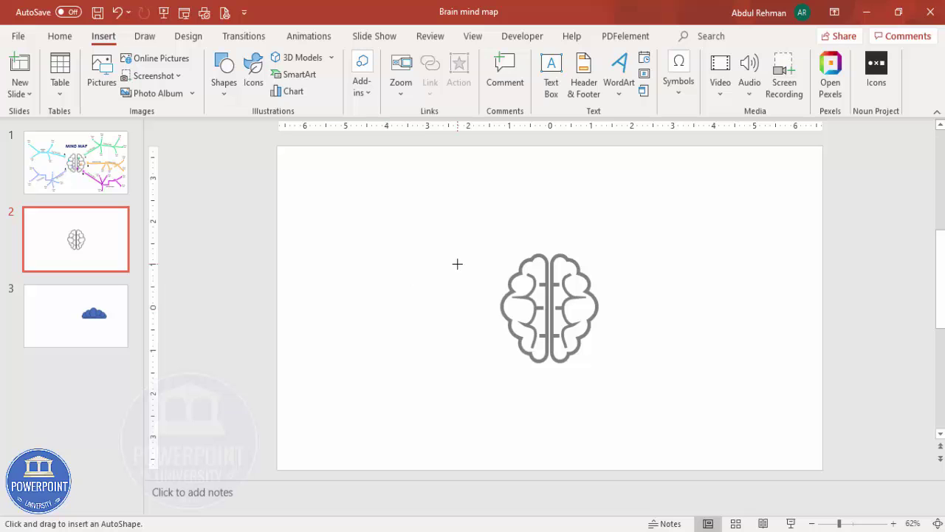
{"action": "left_click_drag", "start_coordinate": [457, 264], "coordinate": [468, 275]}
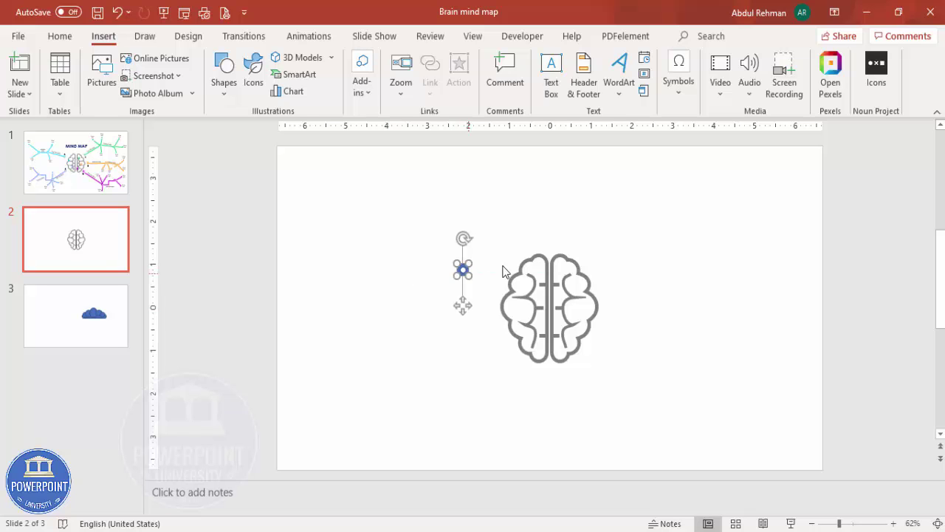
{"action": "left_click", "coordinate": [392, 74]}
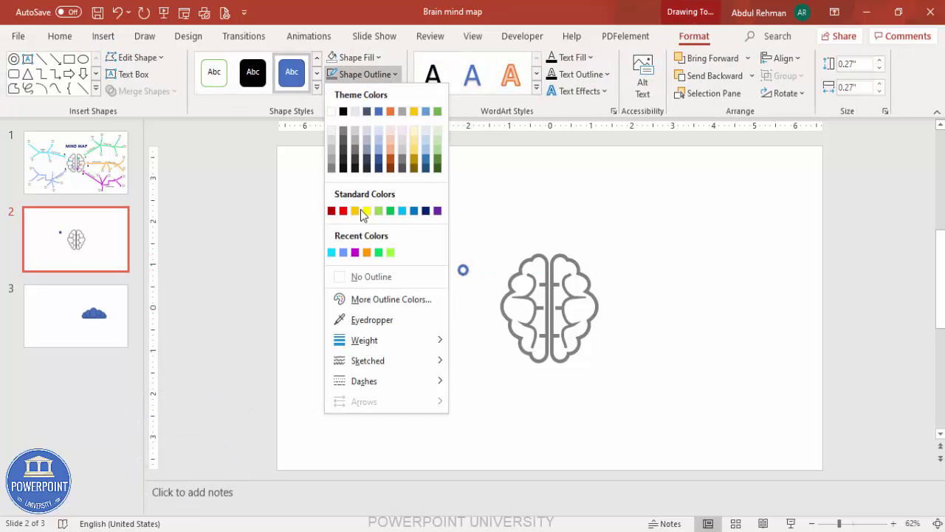
{"action": "left_click", "coordinate": [375, 278]}
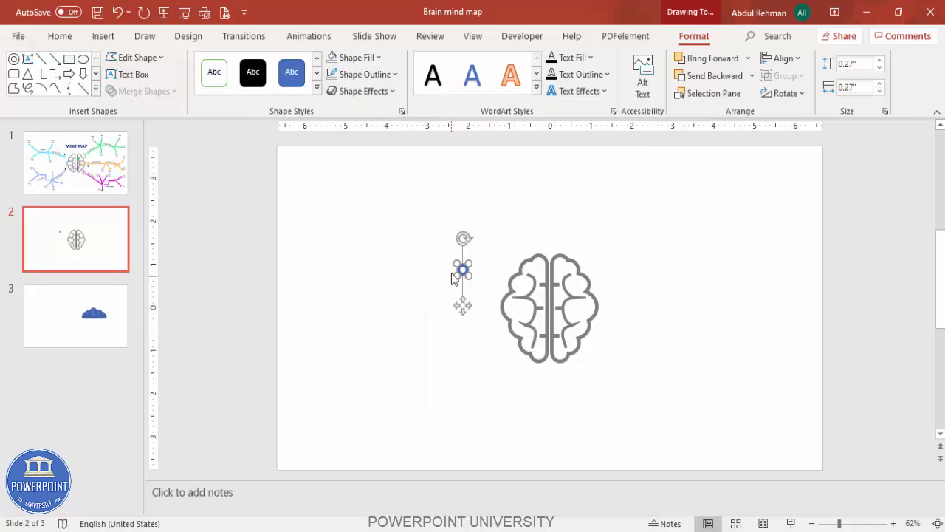
{"action": "left_click_drag", "start_coordinate": [462, 269], "coordinate": [606, 260]}
Position copies of the donut at the brain's upper right and lower left.
{"action": "left_click_drag", "start_coordinate": [605, 294], "coordinate": [607, 322]}
{"action": "key", "text": "ctrl+d"}
{"action": "left_click_drag", "start_coordinate": [606, 384], "coordinate": [589, 366]}
{"action": "key", "text": "ctrl+z"}
{"action": "left_click_drag", "start_coordinate": [607, 322], "coordinate": [614, 311]}
{"action": "left_click_drag", "start_coordinate": [590, 366], "coordinate": [591, 361]}
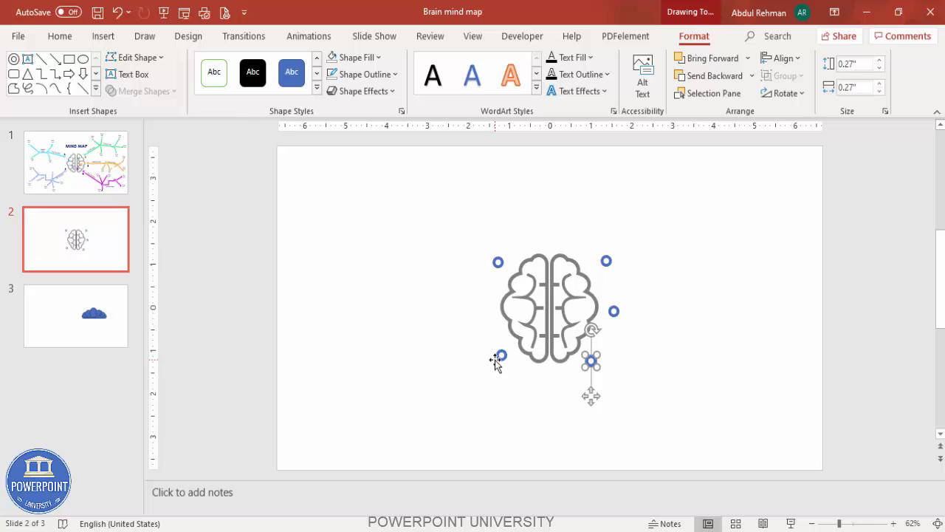
Duplicate the upper-left donut twice, placing both copies further out to the left.
{"action": "left_click", "coordinate": [498, 262]}
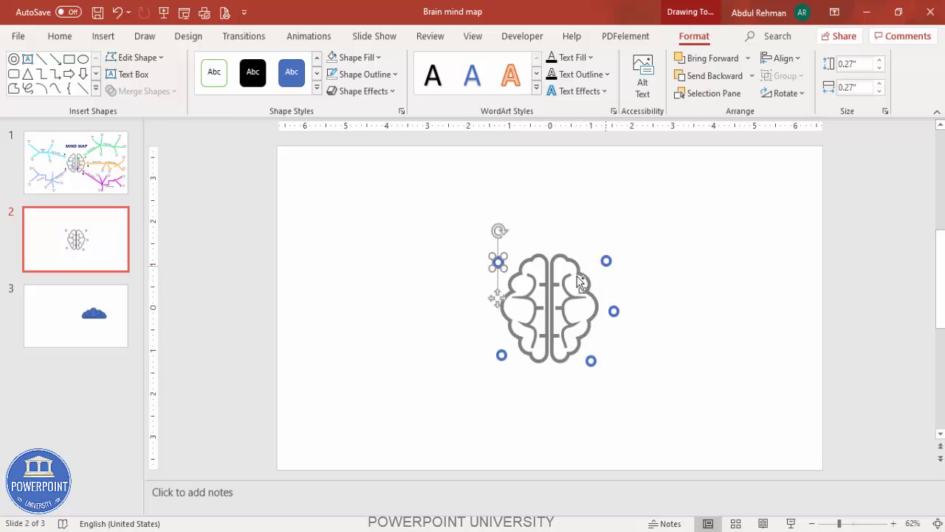
{"action": "key", "text": "ctrl+d"}
{"action": "left_click_drag", "start_coordinate": [505, 270], "coordinate": [416, 240]}
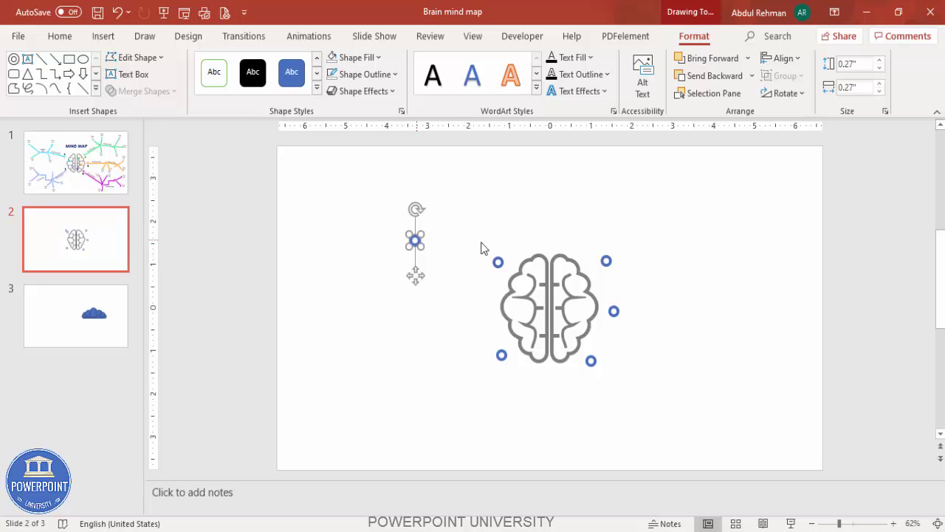
{"action": "key", "text": "ctrl+d"}
{"action": "left_click_drag", "start_coordinate": [333, 217], "coordinate": [396, 242]}
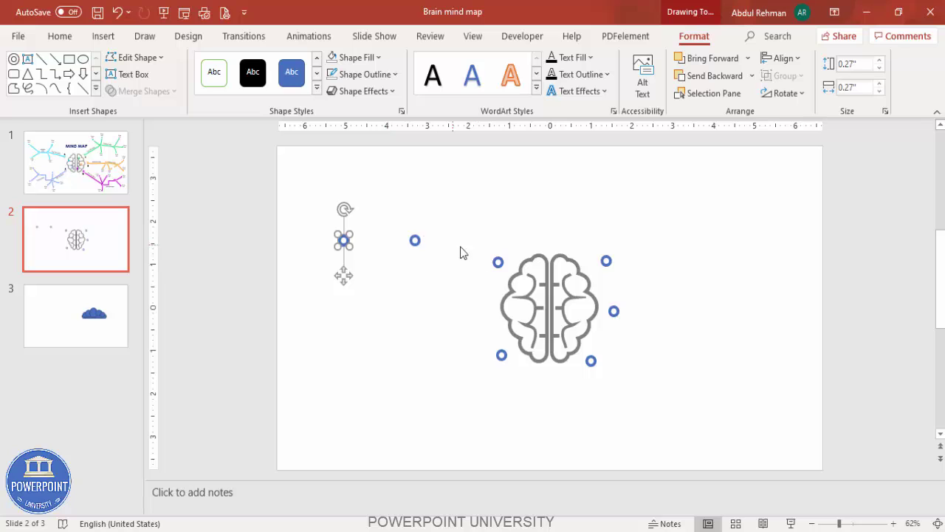
{"action": "left_click", "coordinate": [460, 228]}
Draw a straight line from the brain-side donut to the outer left donut.
{"action": "left_click", "coordinate": [105, 36]}
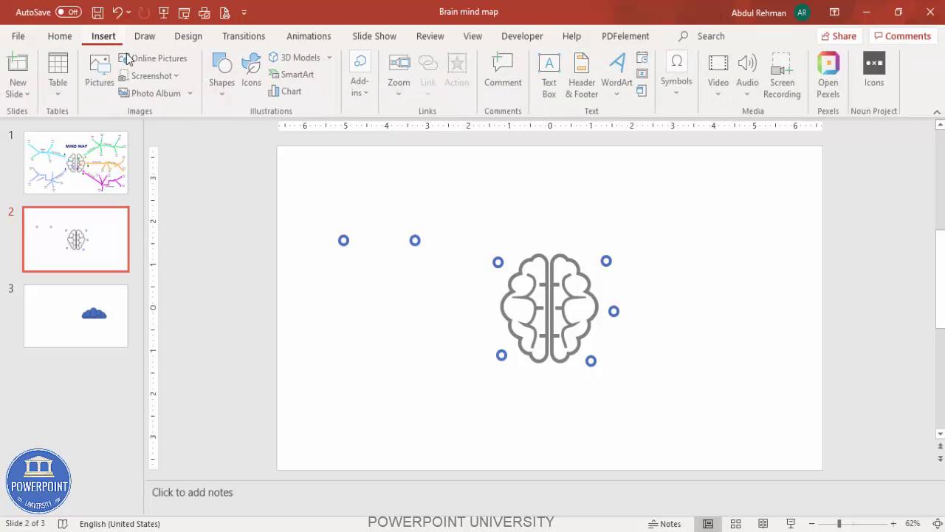
{"action": "left_click", "coordinate": [223, 82]}
{"action": "left_click", "coordinate": [217, 191]}
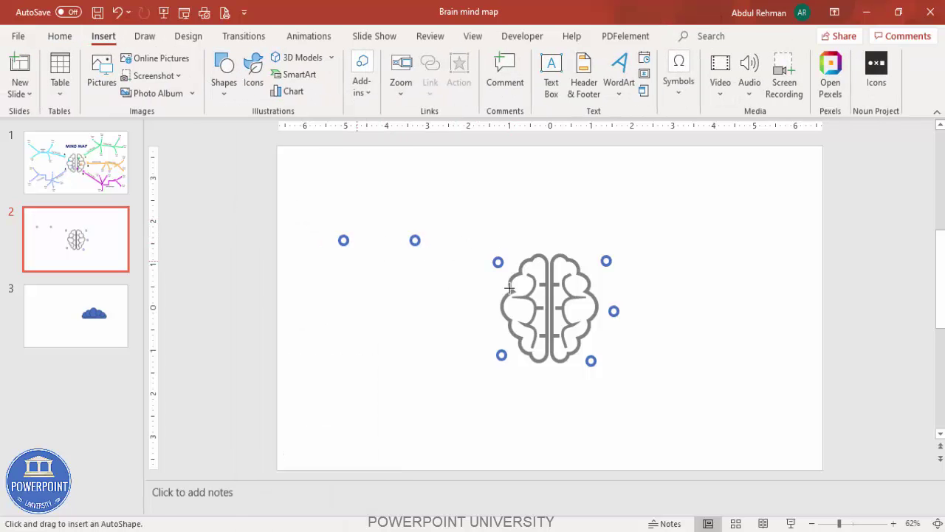
{"action": "left_click", "coordinate": [858, 523]}
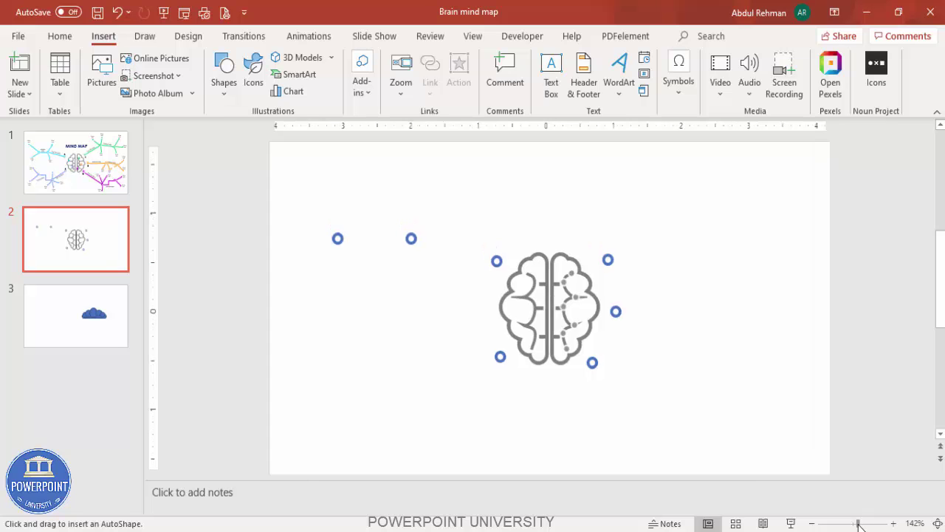
{"action": "left_click_drag", "start_coordinate": [504, 473], "coordinate": [475, 473]}
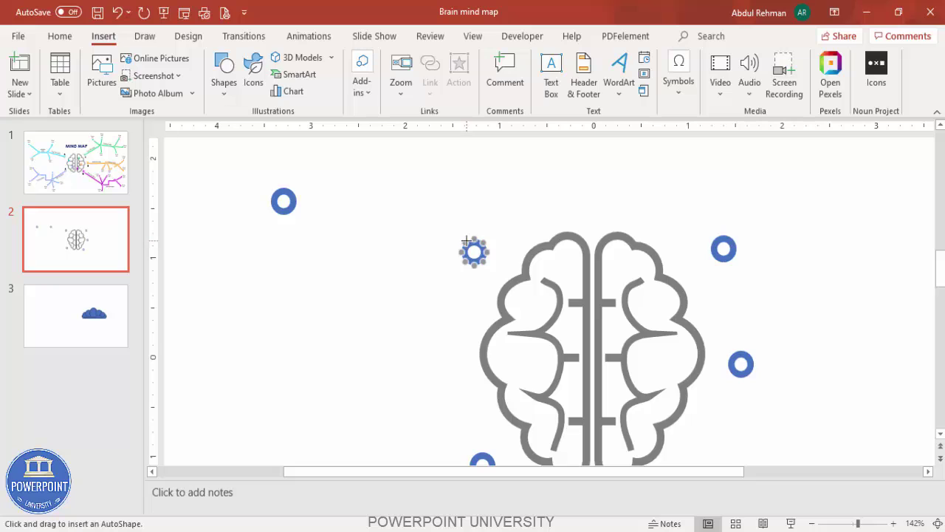
{"action": "left_click_drag", "start_coordinate": [466, 242], "coordinate": [293, 201]}
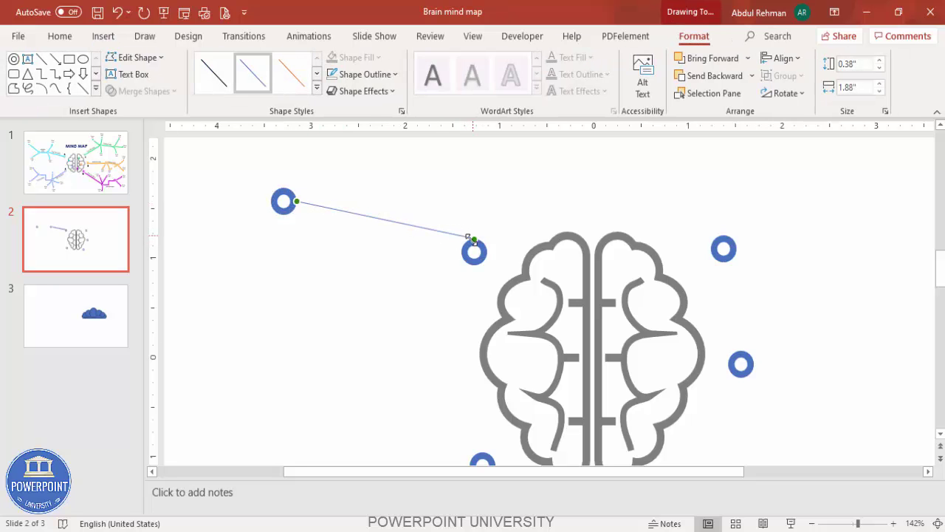
Snap the connector's end onto the brain-side donut and tilt that donut slightly toward the line.
{"action": "left_click_drag", "start_coordinate": [473, 239], "coordinate": [465, 244]}
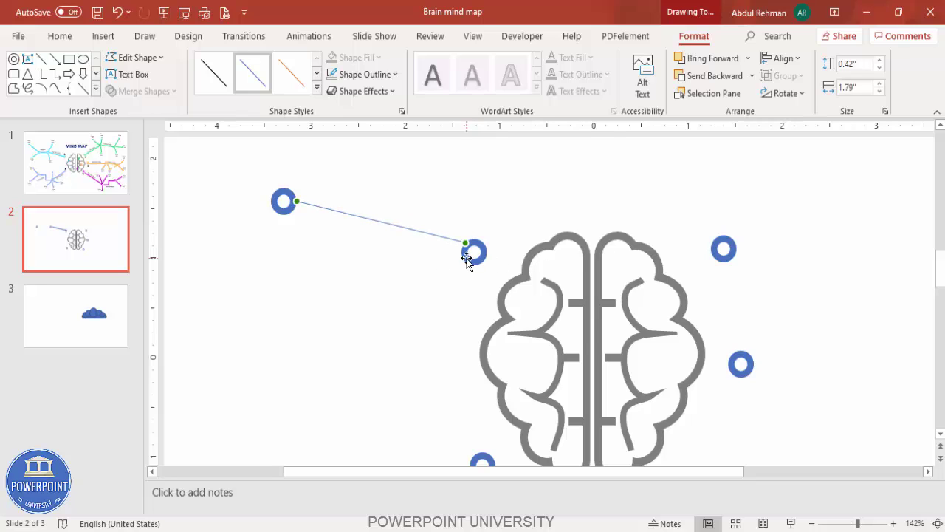
{"action": "left_click", "coordinate": [476, 251]}
{"action": "left_click_drag", "start_coordinate": [475, 211], "coordinate": [465, 214]}
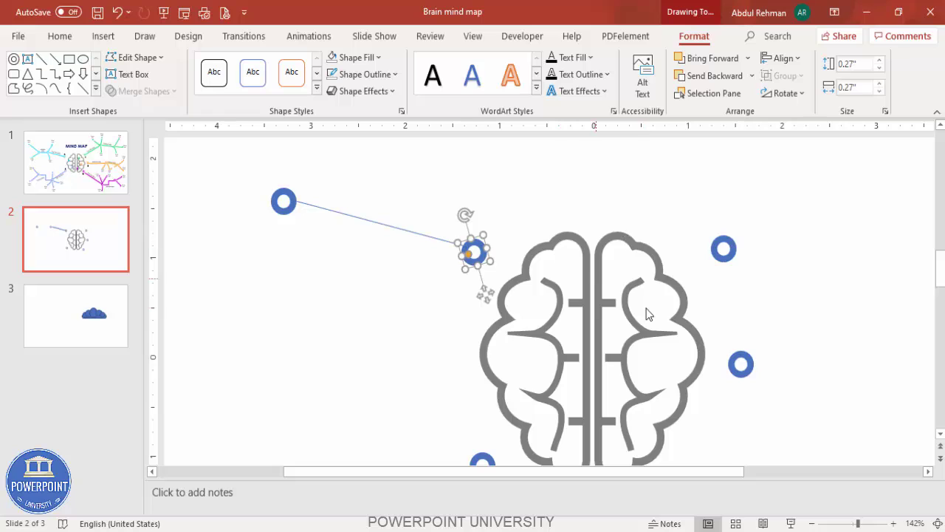
{"action": "left_click", "coordinate": [936, 523]}
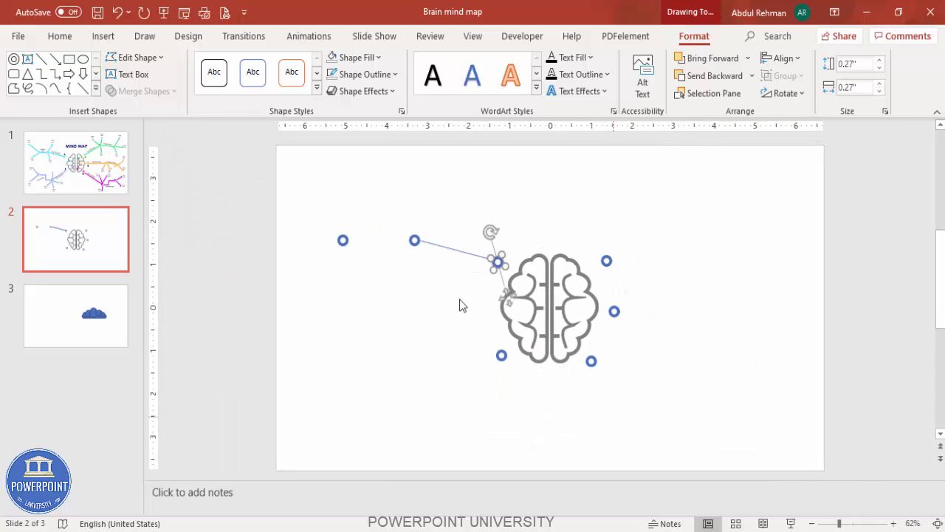
Reattach the line's far end to the leftmost donut and bend it through the middle donut.
{"action": "left_click", "coordinate": [434, 243]}
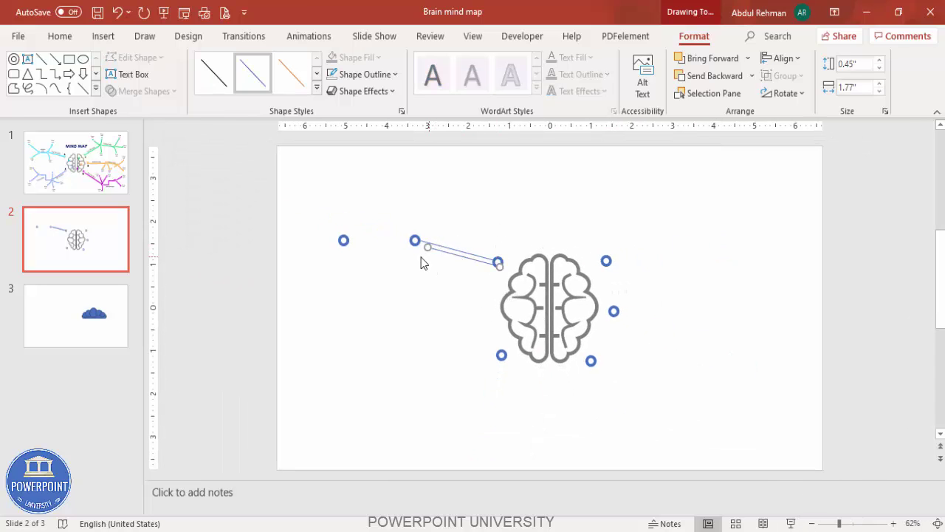
{"action": "left_click_drag", "start_coordinate": [424, 244], "coordinate": [345, 239]}
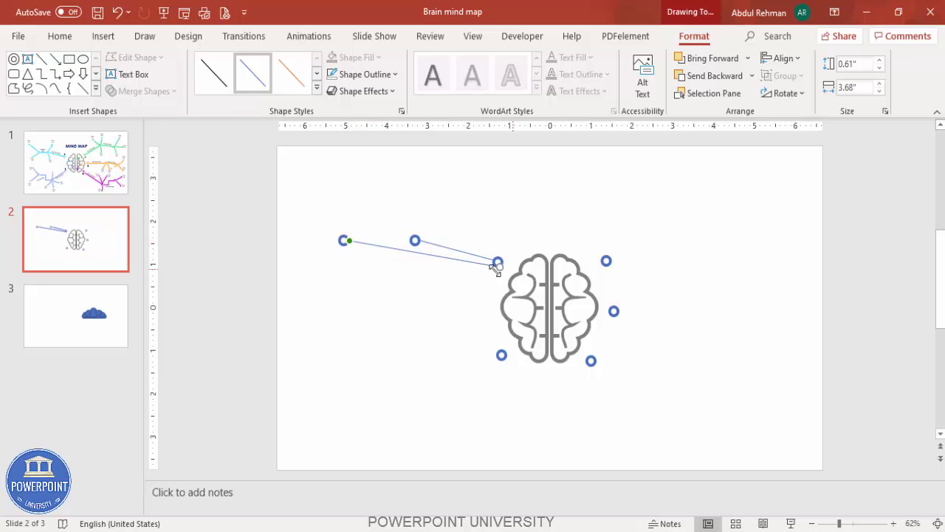
{"action": "left_click_drag", "start_coordinate": [495, 264], "coordinate": [412, 240]}
{"action": "left_click", "coordinate": [410, 288]}
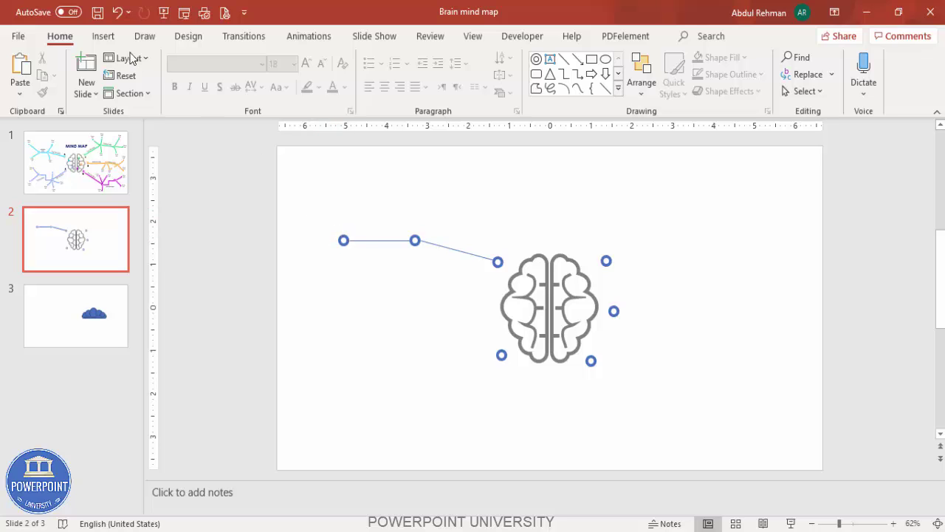
Draw a small oval left of the brain and size it to .1.
{"action": "left_click", "coordinate": [104, 36]}
{"action": "left_click", "coordinate": [223, 82]}
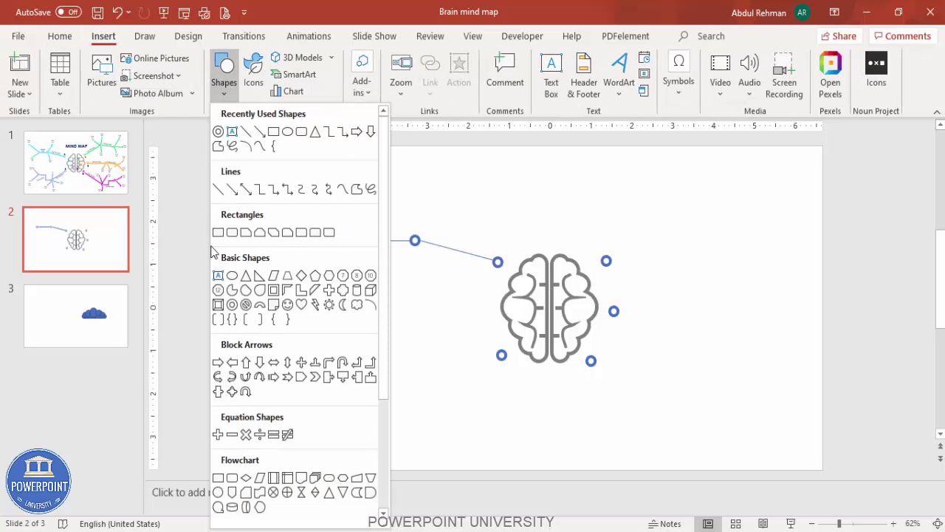
{"action": "left_click", "coordinate": [232, 276]}
{"action": "left_click_drag", "start_coordinate": [391, 296], "coordinate": [402, 304]}
{"action": "left_click", "coordinate": [844, 65]}
{"action": "key", "text": "BackSpace"}
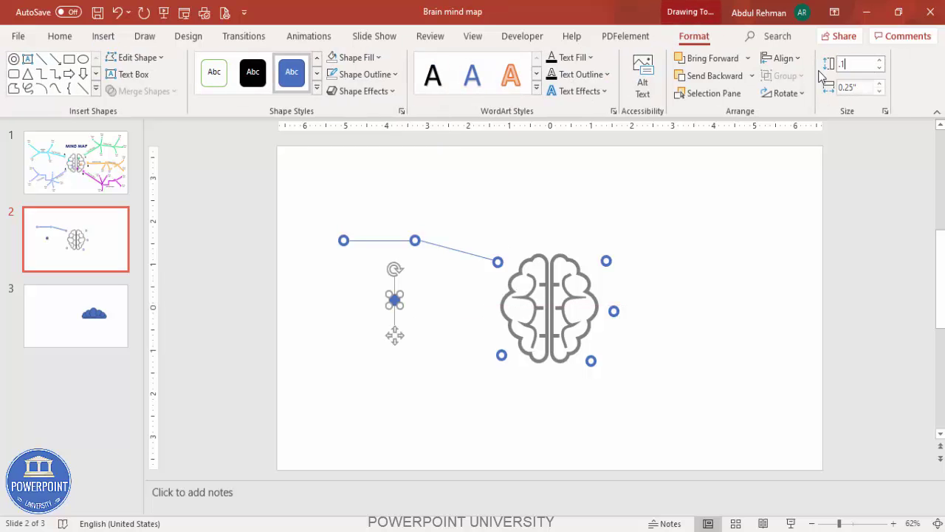
{"action": "left_click", "coordinate": [868, 89]}
{"action": "type", "text": ".1"}
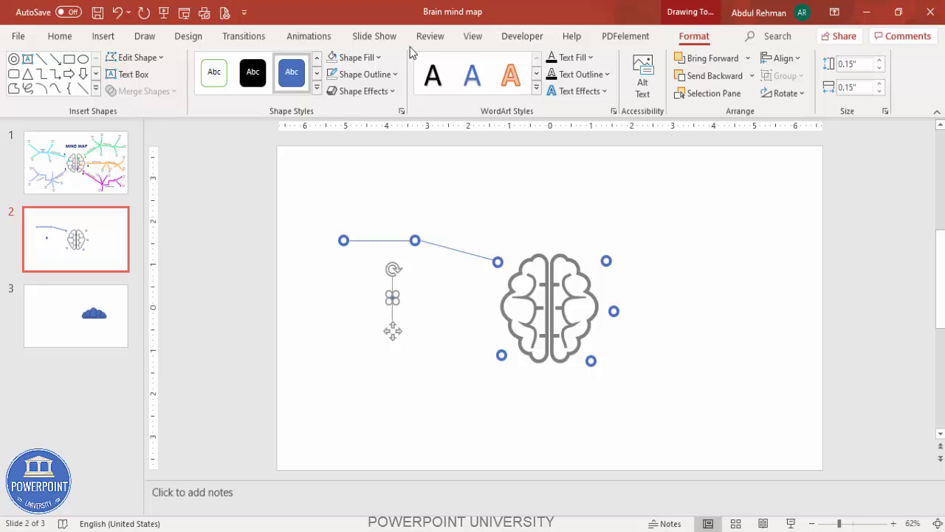
Remove the small dot's outline and move it above the middle ring node.
{"action": "left_click", "coordinate": [359, 74]}
{"action": "left_click", "coordinate": [369, 277]}
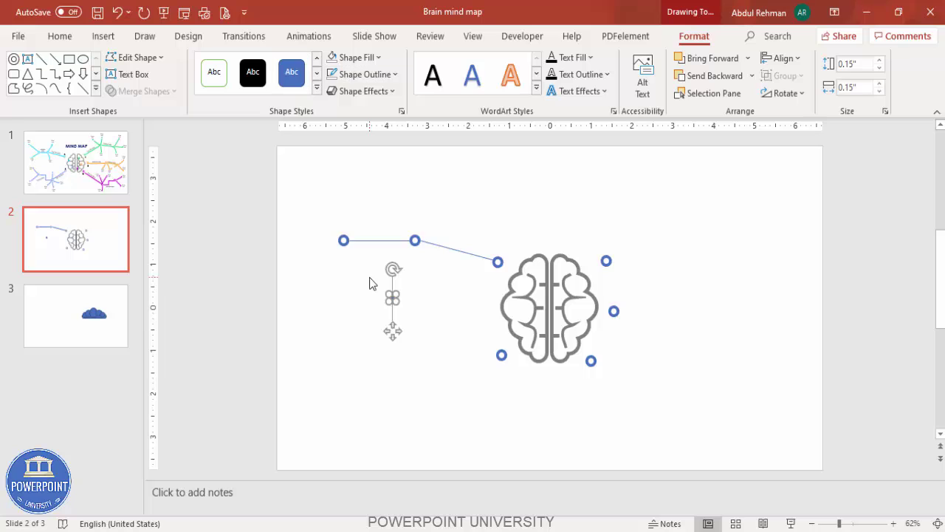
{"action": "left_click_drag", "start_coordinate": [848, 526], "coordinate": [855, 524]}
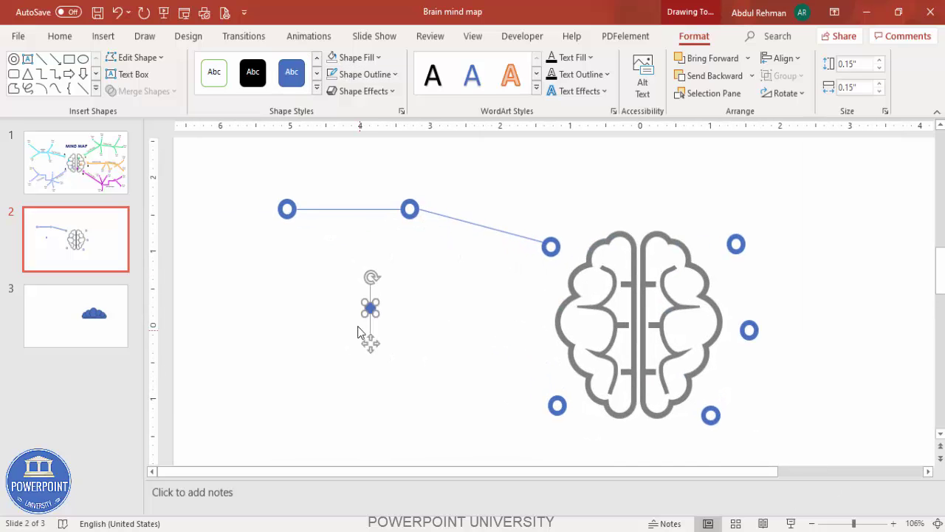
{"action": "left_click_drag", "start_coordinate": [371, 308], "coordinate": [395, 144]}
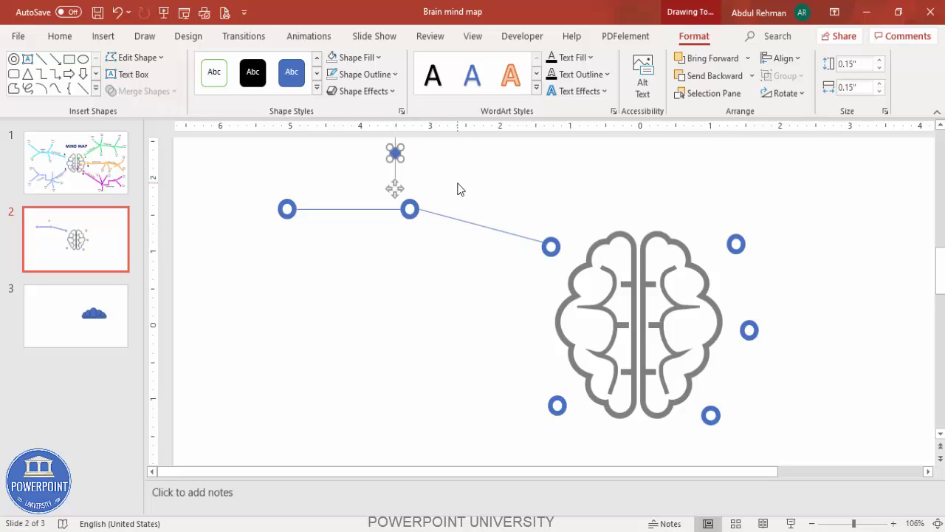
Copy the dot into five sub-nodes placed around the two left ring nodes.
{"action": "left_click", "coordinate": [453, 153]}
{"action": "left_click_drag", "start_coordinate": [457, 152], "coordinate": [457, 152]}
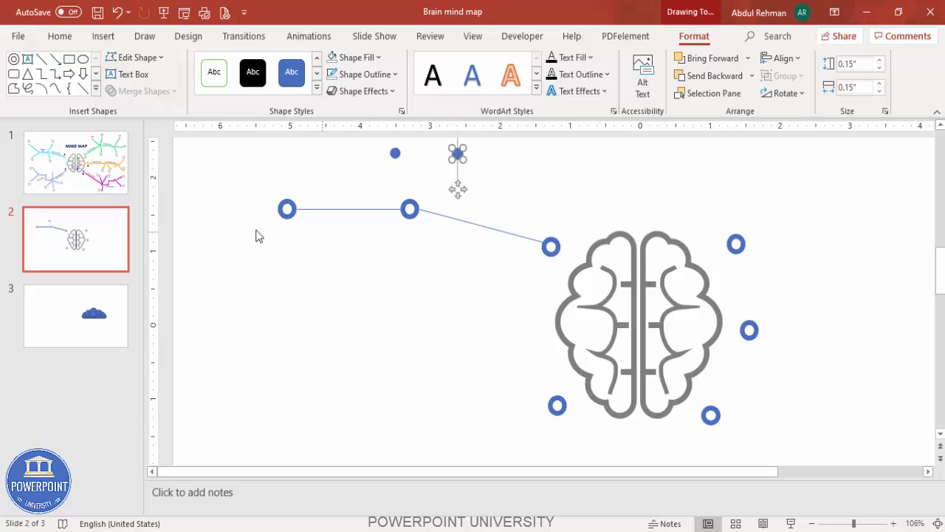
{"action": "left_click", "coordinate": [394, 153]}
{"action": "left_click_drag", "start_coordinate": [395, 153], "coordinate": [220, 164]}
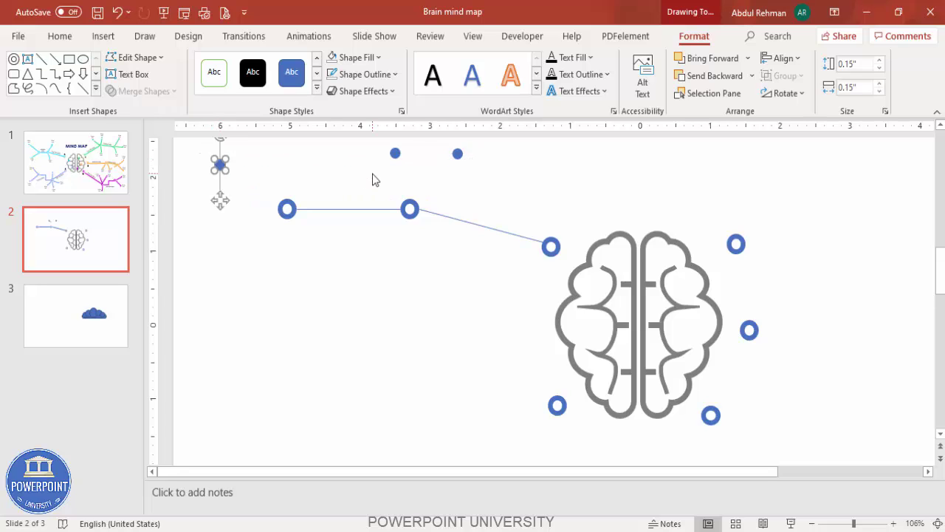
{"action": "key", "text": "ctrl+y"}
{"action": "left_click_drag", "start_coordinate": [182, 275], "coordinate": [340, 318]}
{"action": "key", "text": "ctrl+y"}
{"action": "left_click_drag", "start_coordinate": [193, 373], "coordinate": [255, 363]}
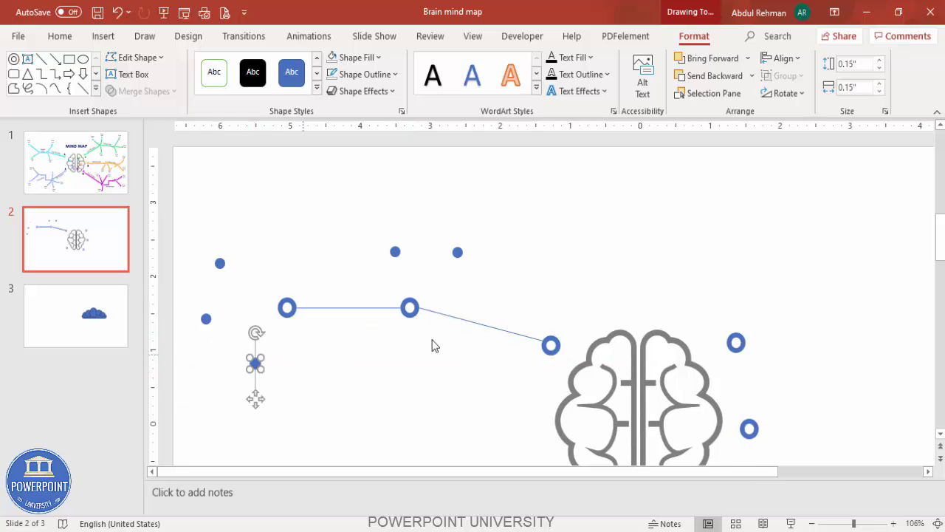
Link the left ring node to its lower, left and upper-left dots with duplicated connector lines.
{"action": "left_click", "coordinate": [344, 308]}
{"action": "key", "text": "ctrl+d"}
{"action": "left_click_drag", "start_coordinate": [306, 320], "coordinate": [258, 359]}
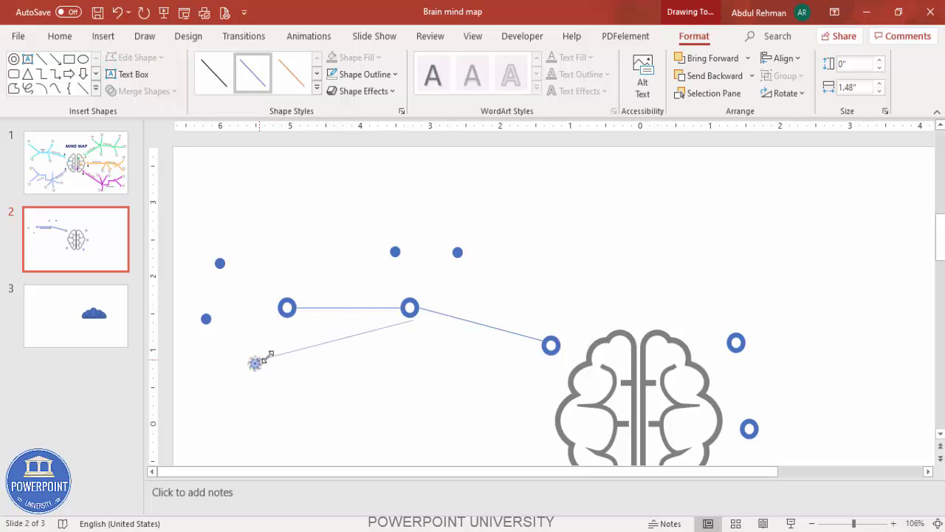
{"action": "left_click_drag", "start_coordinate": [411, 319], "coordinate": [287, 309]}
{"action": "key", "text": "ctrl+z"}
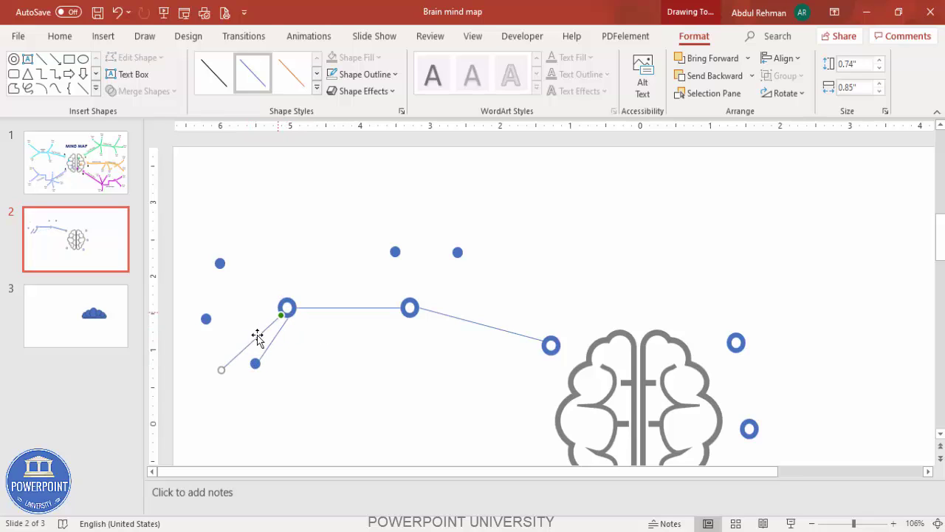
{"action": "left_click_drag", "start_coordinate": [220, 370], "coordinate": [210, 318]}
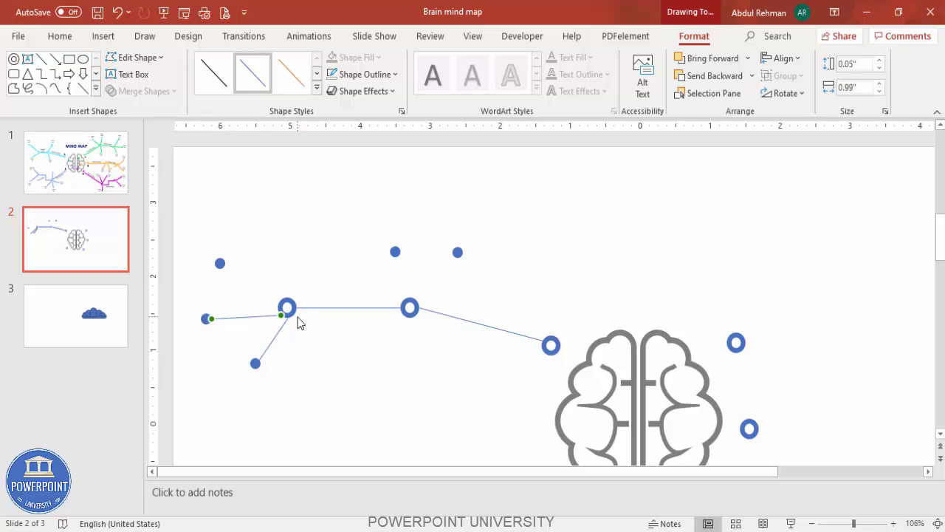
{"action": "mouse_move", "coordinate": [280, 308]}
{"action": "left_mouse_down"}
{"action": "mouse_move", "coordinate": [259, 307]}
{"action": "mouse_move", "coordinate": [285, 304]}
{"action": "left_mouse_up"}
{"action": "left_click_drag", "start_coordinate": [166, 310], "coordinate": [226, 268]}
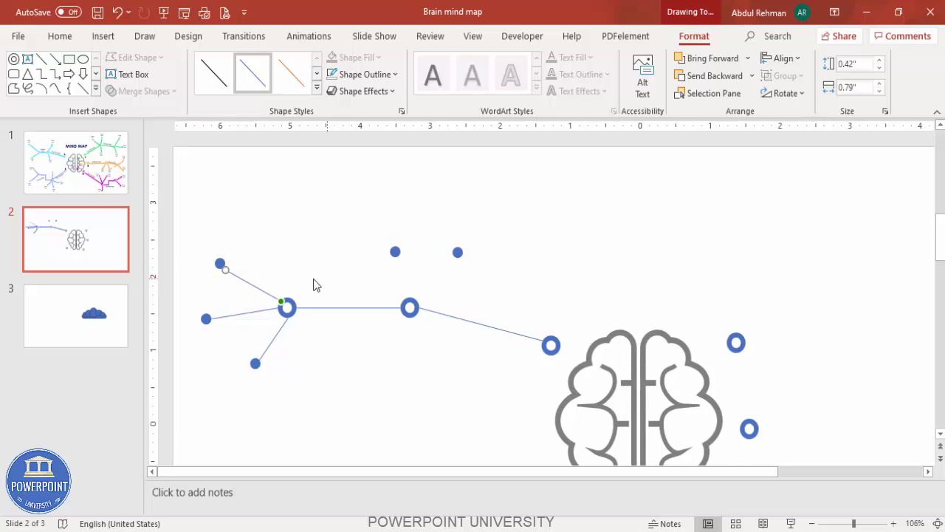
Link the middle ring node to the two dots above it with two more connector copies.
{"action": "key", "text": "ctrl+d"}
{"action": "left_click_drag", "start_coordinate": [294, 264], "coordinate": [405, 301]}
{"action": "left_click_drag", "start_coordinate": [241, 232], "coordinate": [395, 254]}
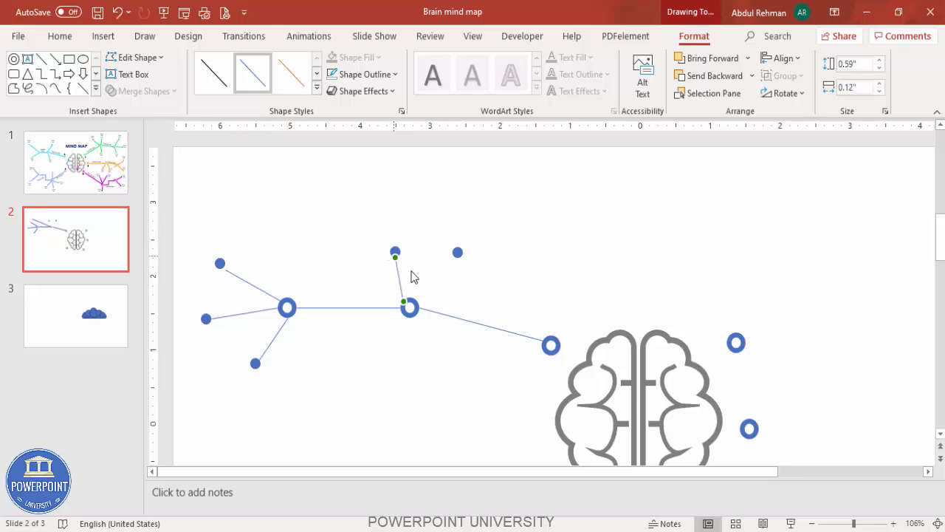
{"action": "key", "text": "ctrl+d"}
{"action": "left_click_drag", "start_coordinate": [579, 286], "coordinate": [419, 298]}
{"action": "left_click_drag", "start_coordinate": [567, 245], "coordinate": [457, 253]}
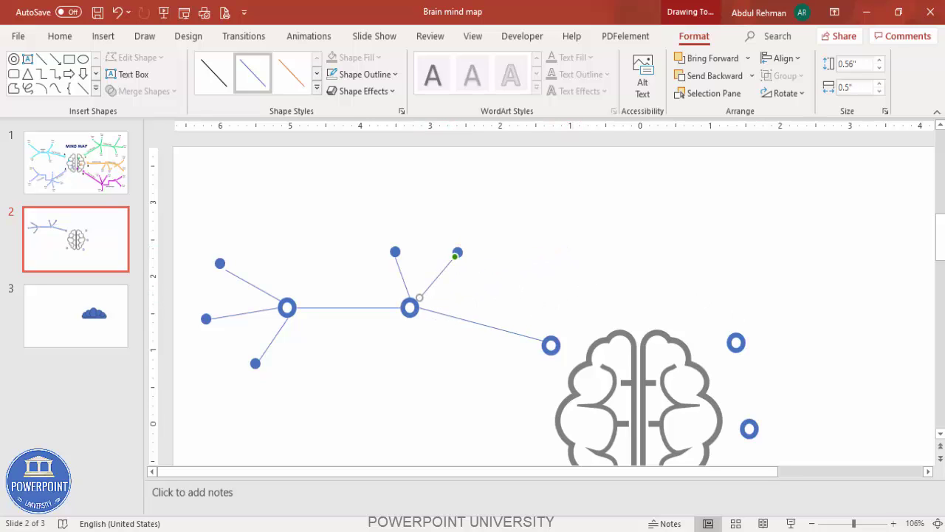
{"action": "left_click", "coordinate": [937, 523]}
{"action": "left_click", "coordinate": [461, 289]}
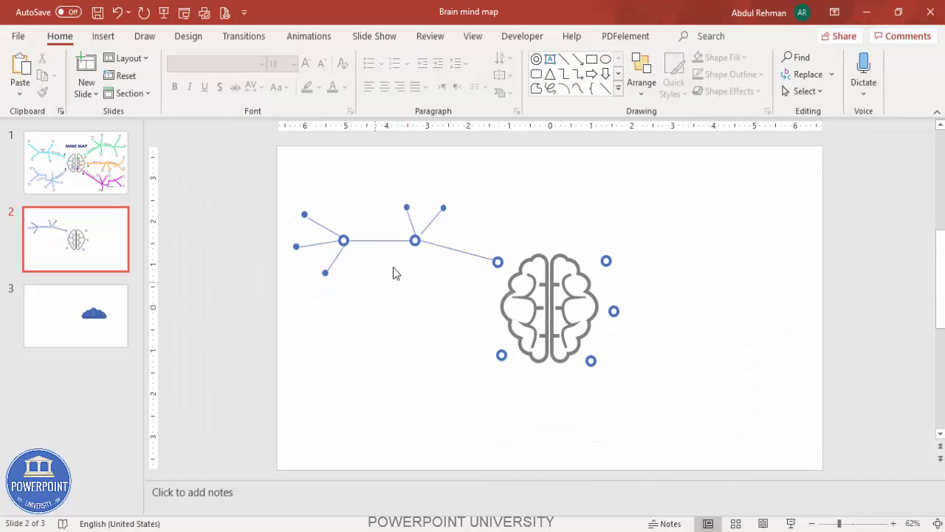
Fill the two ring nodes and five dots with the recent light blue and remove their outlines.
{"action": "left_click", "coordinate": [498, 261]}
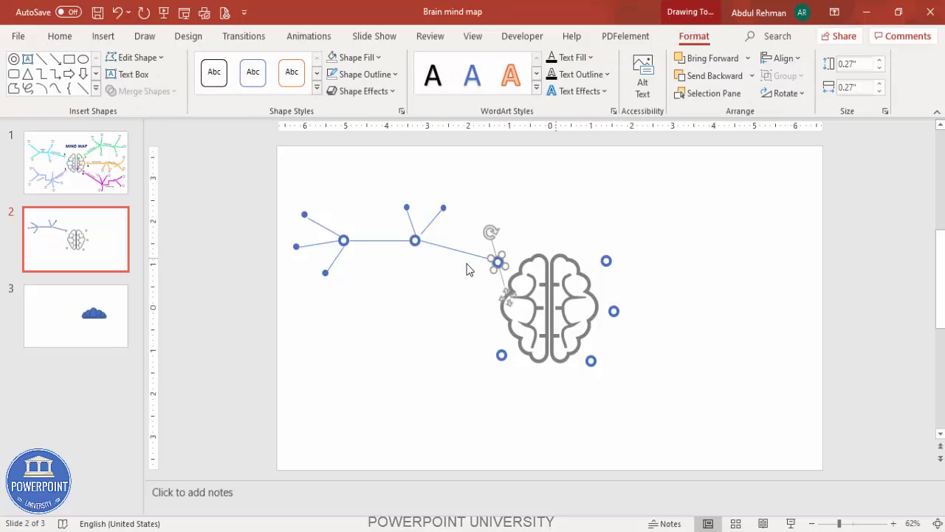
{"action": "left_click", "coordinate": [415, 241], "text": "shift"}
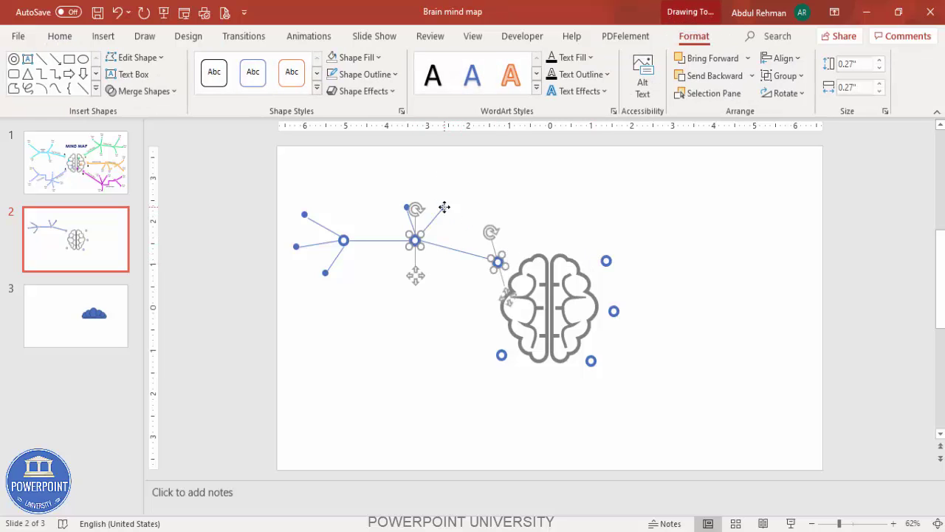
{"action": "left_click", "coordinate": [444, 208], "text": "shift"}
{"action": "left_click", "coordinate": [407, 208], "text": "shift"}
{"action": "left_click", "coordinate": [304, 215], "text": "shift"}
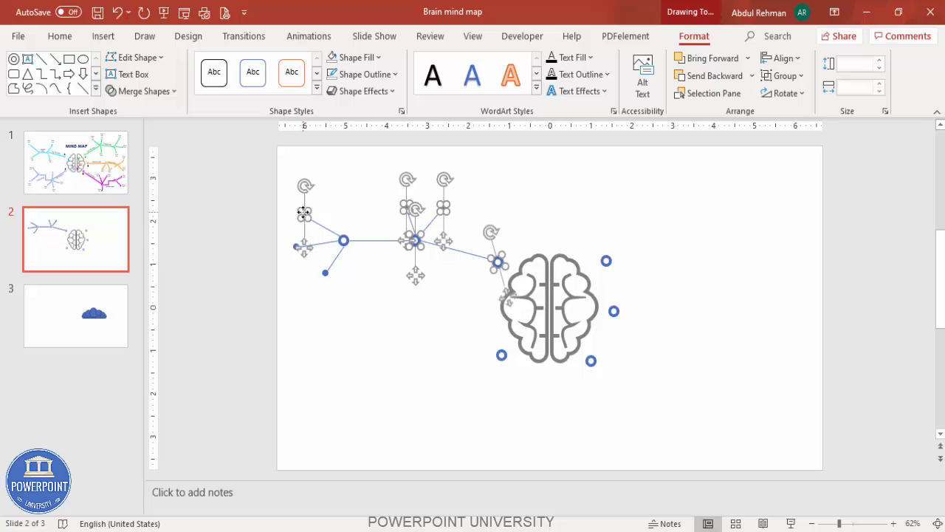
{"action": "left_click", "coordinate": [294, 247], "text": "shift"}
{"action": "left_click", "coordinate": [325, 273], "text": "shift"}
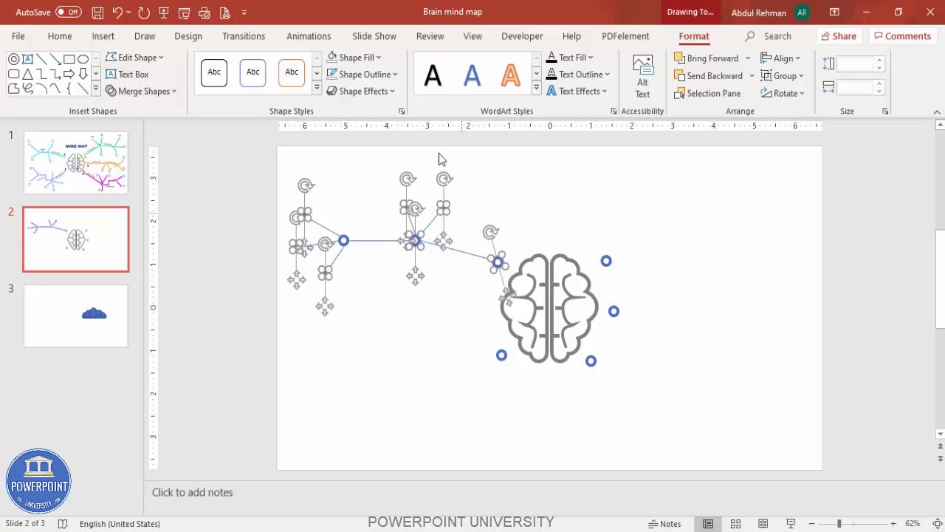
{"action": "left_click", "coordinate": [332, 59]}
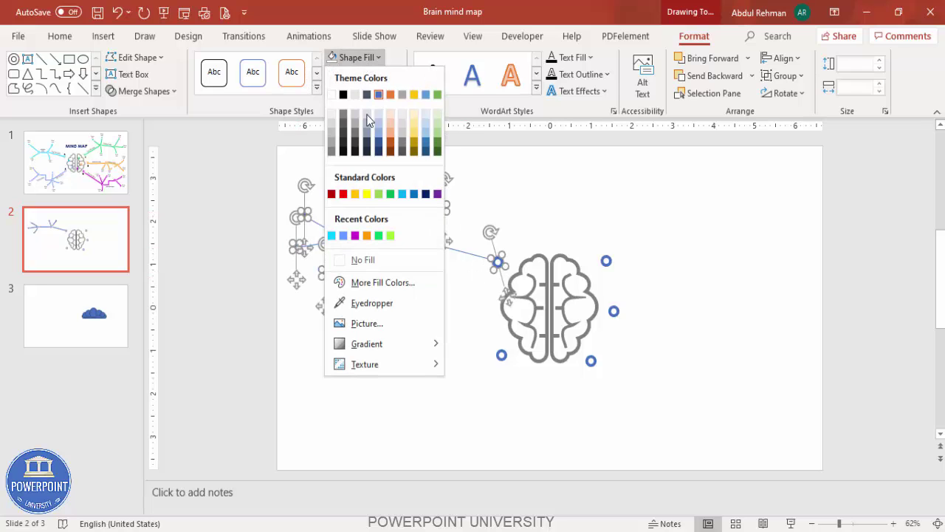
{"action": "left_click", "coordinate": [344, 236]}
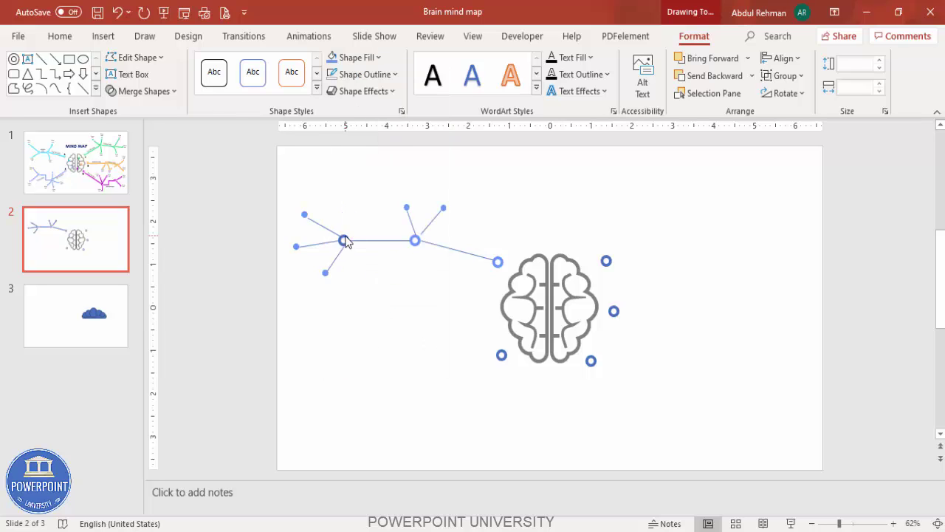
{"action": "left_click", "coordinate": [395, 76]}
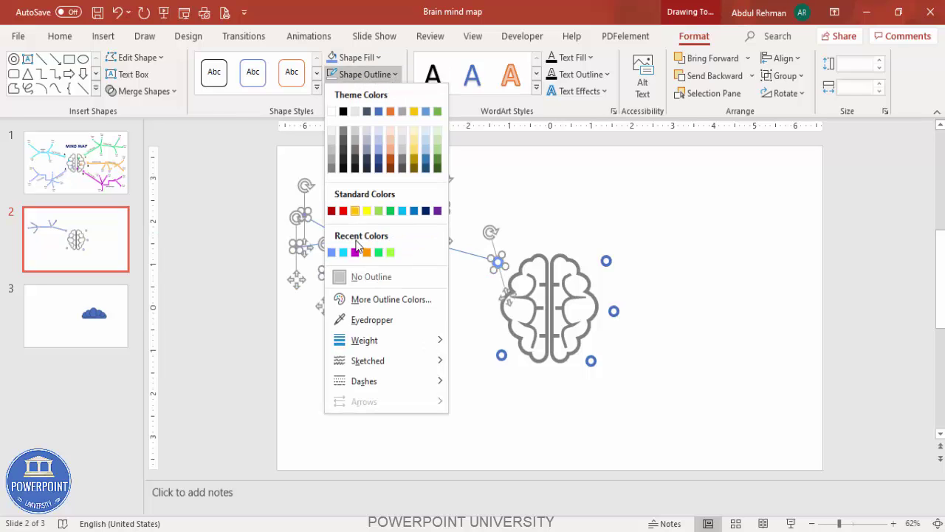
{"action": "left_click", "coordinate": [372, 277]}
{"action": "left_click", "coordinate": [382, 339]}
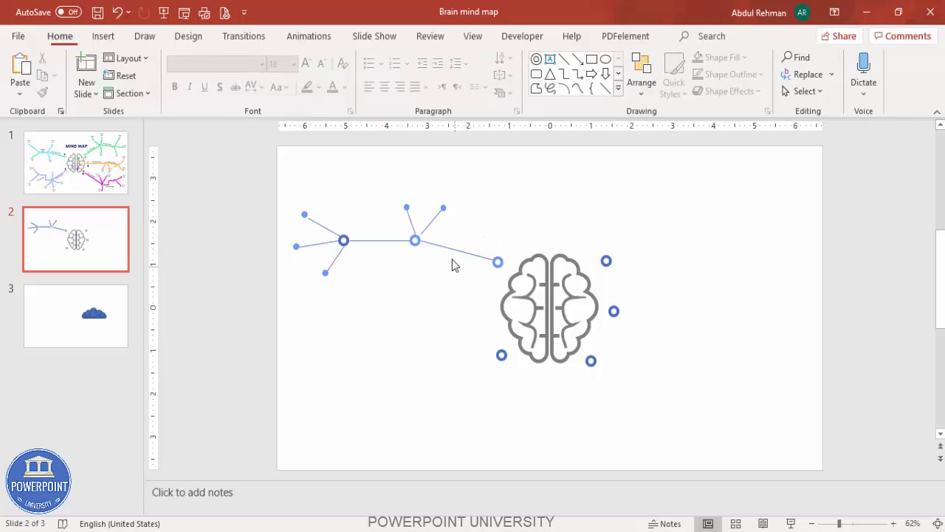
Give all six branch connector lines the recent light blue outline.
{"action": "left_click", "coordinate": [449, 248]}
{"action": "left_click", "coordinate": [435, 217], "text": "shift"}
{"action": "left_click", "coordinate": [410, 219], "text": "shift"}
{"action": "left_click", "coordinate": [370, 240], "text": "shift"}
{"action": "left_click", "coordinate": [317, 244], "text": "shift"}
{"action": "left_click", "coordinate": [331, 262], "text": "shift"}
{"action": "left_click", "coordinate": [376, 76]}
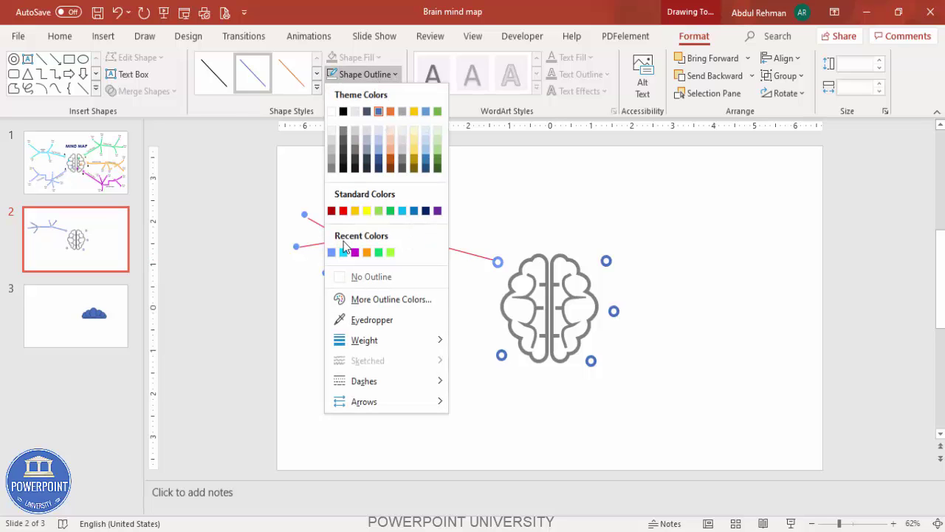
{"action": "left_click", "coordinate": [336, 251]}
{"action": "left_click", "coordinate": [407, 314]}
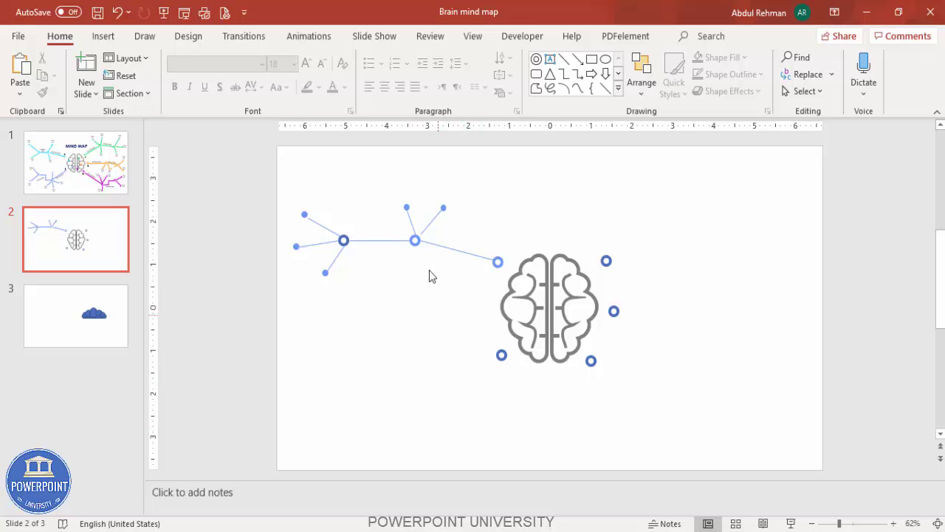
Copy the brain's lower-left ring node to create new ring nodes below-left of the brain.
{"action": "left_click", "coordinate": [416, 240]}
{"action": "left_click", "coordinate": [502, 356]}
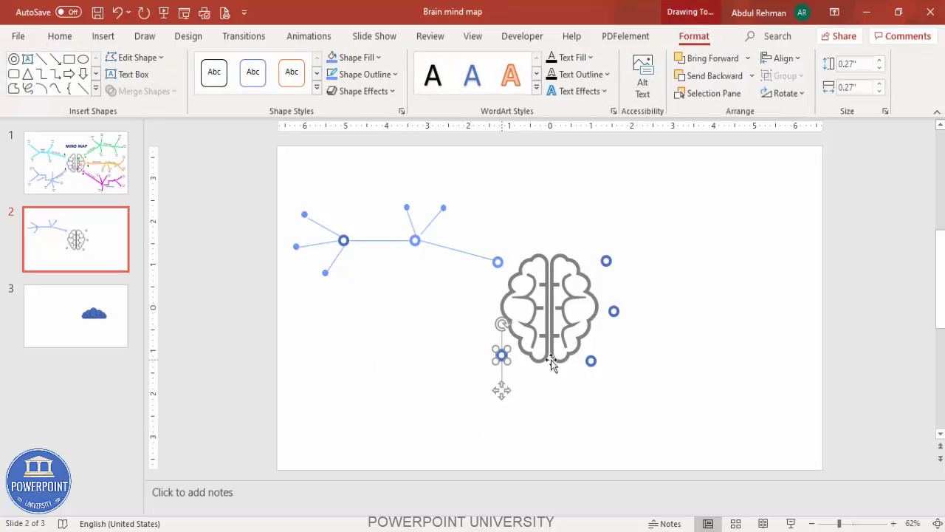
{"action": "left_click_drag", "start_coordinate": [513, 354], "coordinate": [401, 383]}
{"action": "left_click_drag", "start_coordinate": [301, 414], "coordinate": [314, 356]}
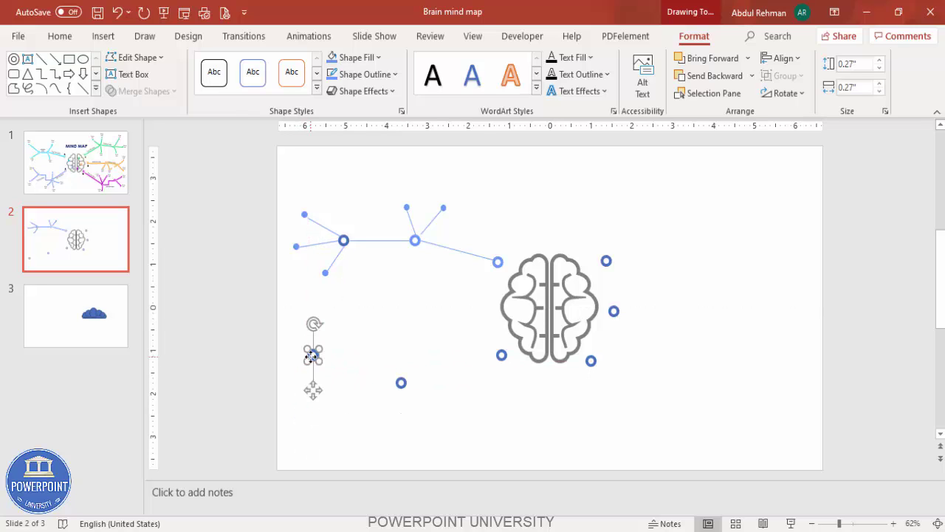
Connect the brain's lower-left ring node to the new rings with bent connector lines.
{"action": "left_click", "coordinate": [452, 248]}
{"action": "left_click_drag", "start_coordinate": [496, 264], "coordinate": [498, 355]}
{"action": "left_click_drag", "start_coordinate": [427, 248], "coordinate": [403, 382]}
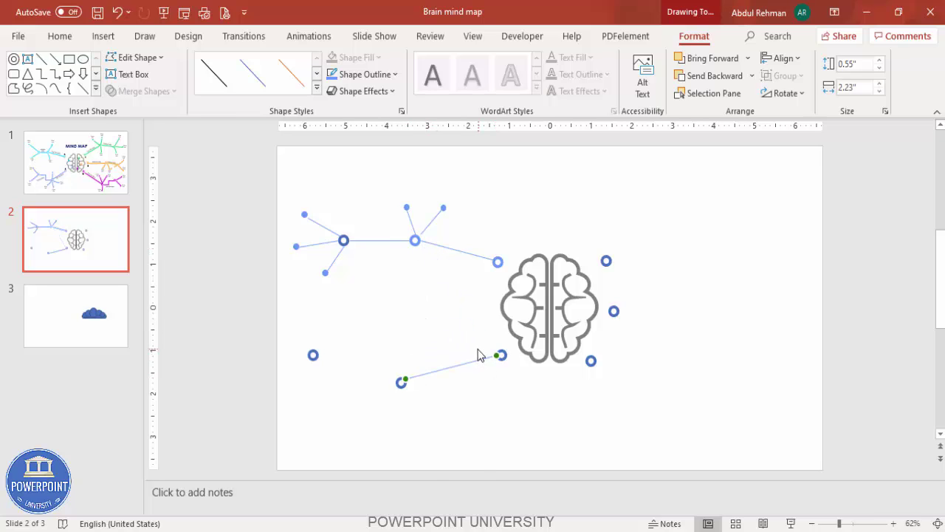
{"action": "scroll", "coordinate": [384, 416], "scroll_direction": "down", "scroll_amount": 1}
{"action": "left_click", "coordinate": [481, 446]}
{"action": "left_click_drag", "start_coordinate": [481, 446], "coordinate": [399, 361]}
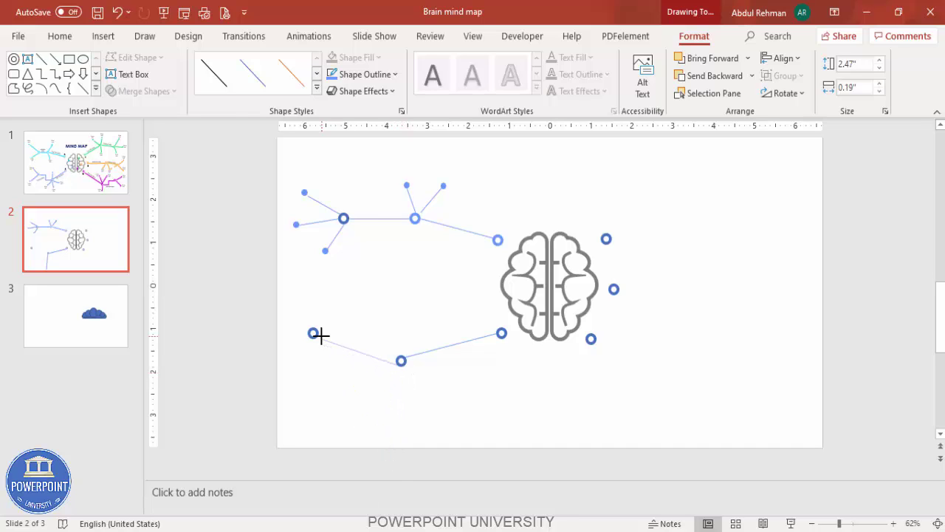